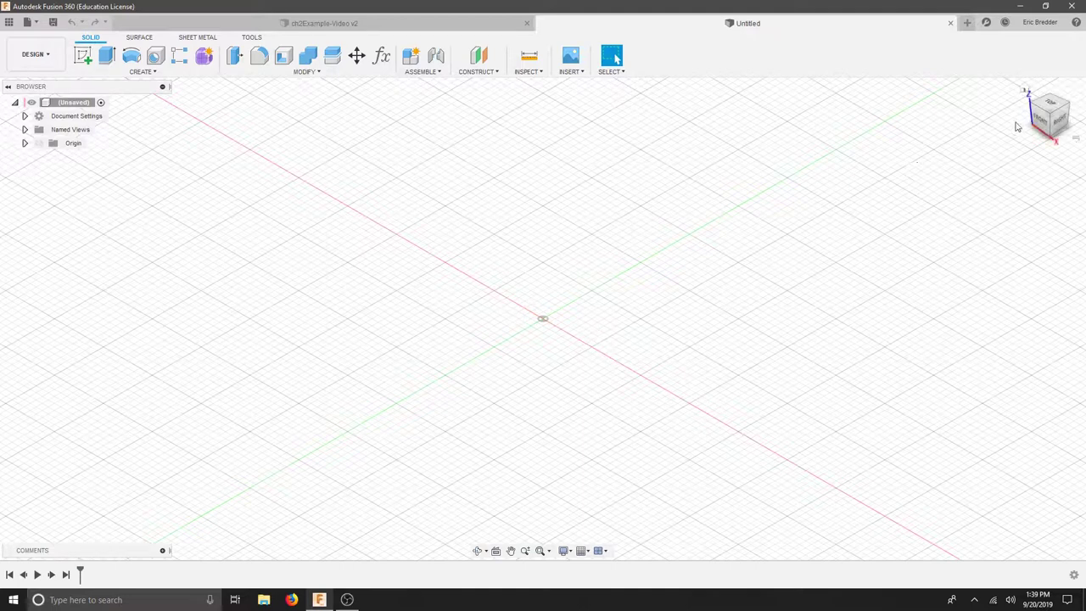
# Step: Confirm in Preferences that new designs default to inches, then close it
pyautogui.click(1040, 23)
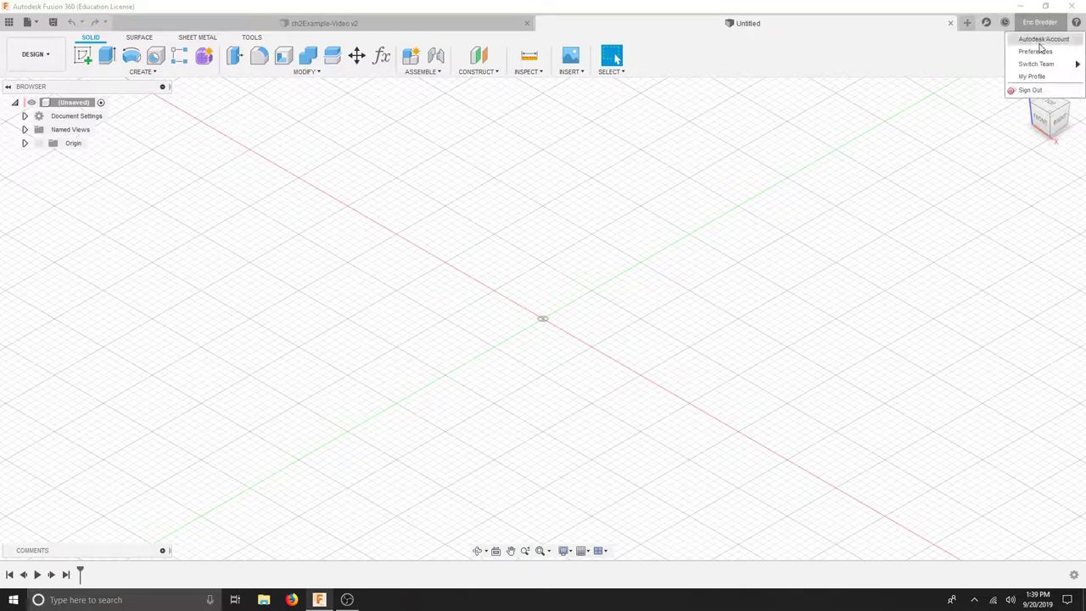
pyautogui.click(1037, 52)
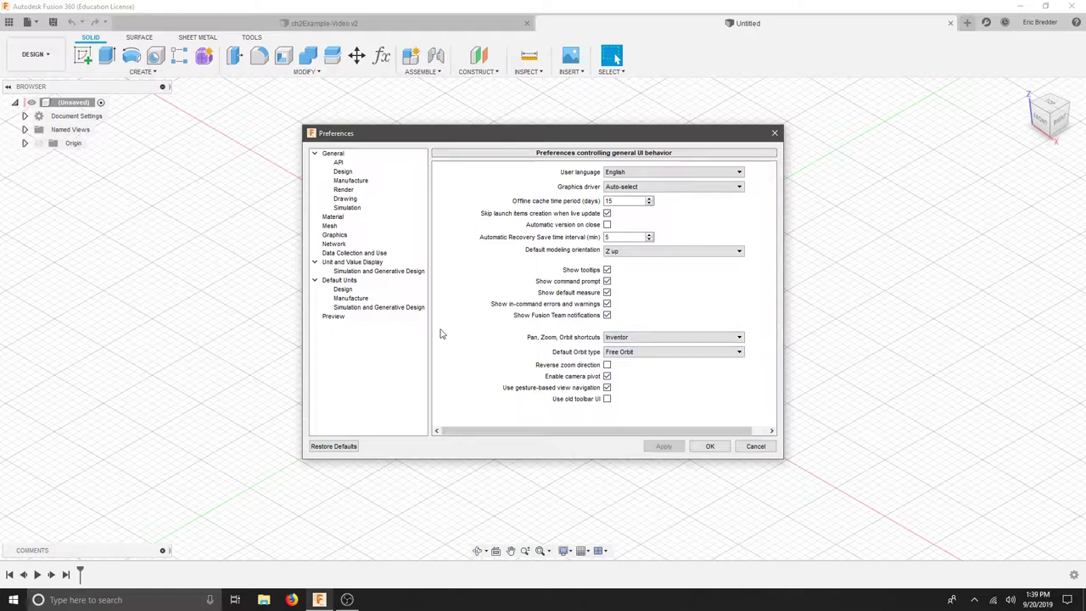
pyautogui.click(344, 289)
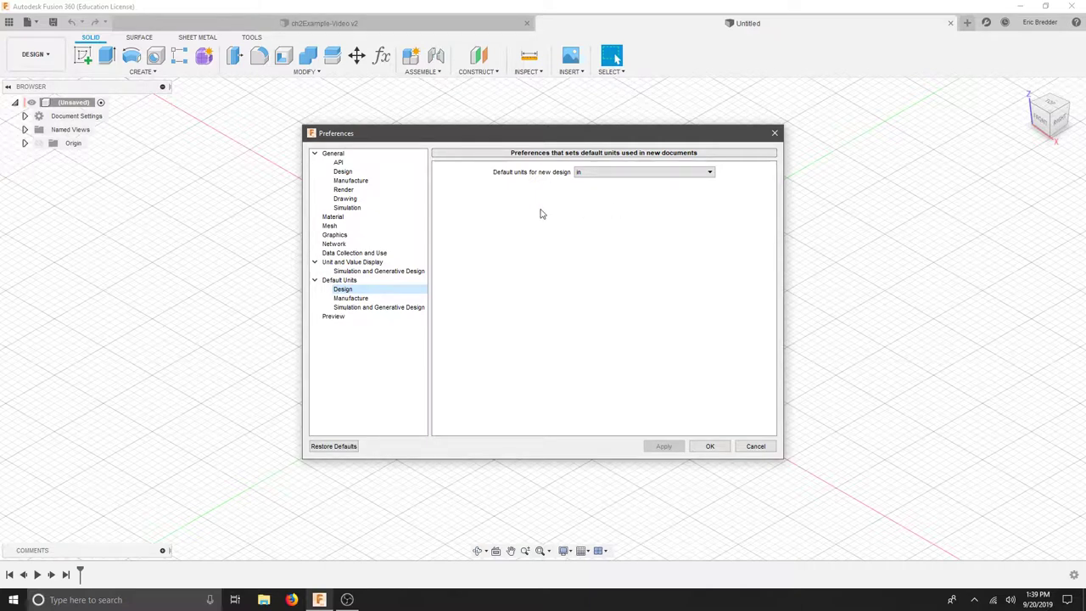
pyautogui.click(714, 447)
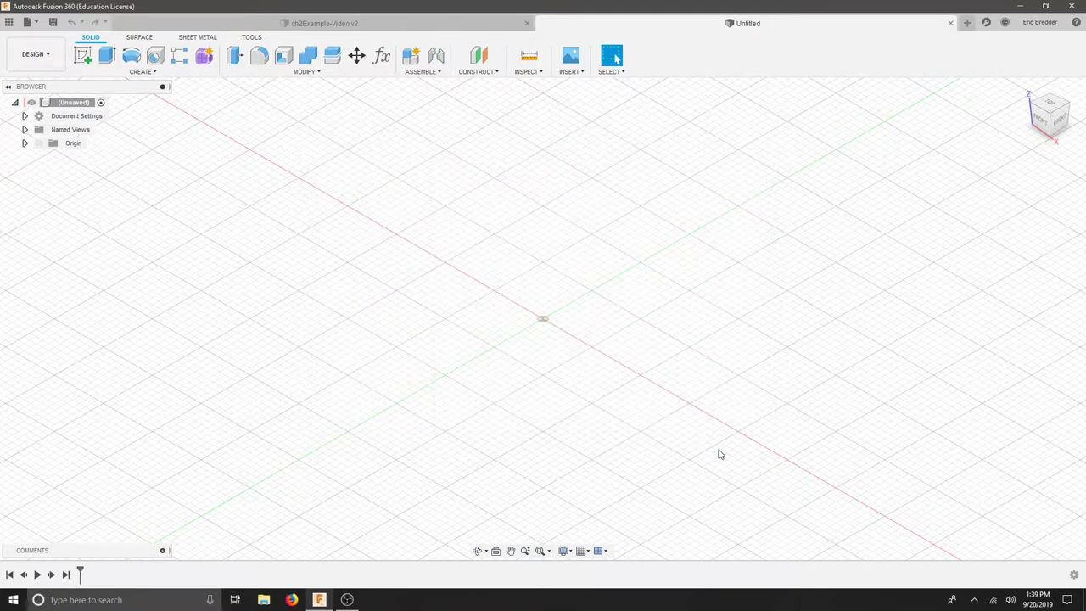
# Step: Add a new component from the root node, keeping the default name Component1:1
pyautogui.rightClick(74, 103)
pyautogui.click(114, 110)
pyautogui.click(207, 205)
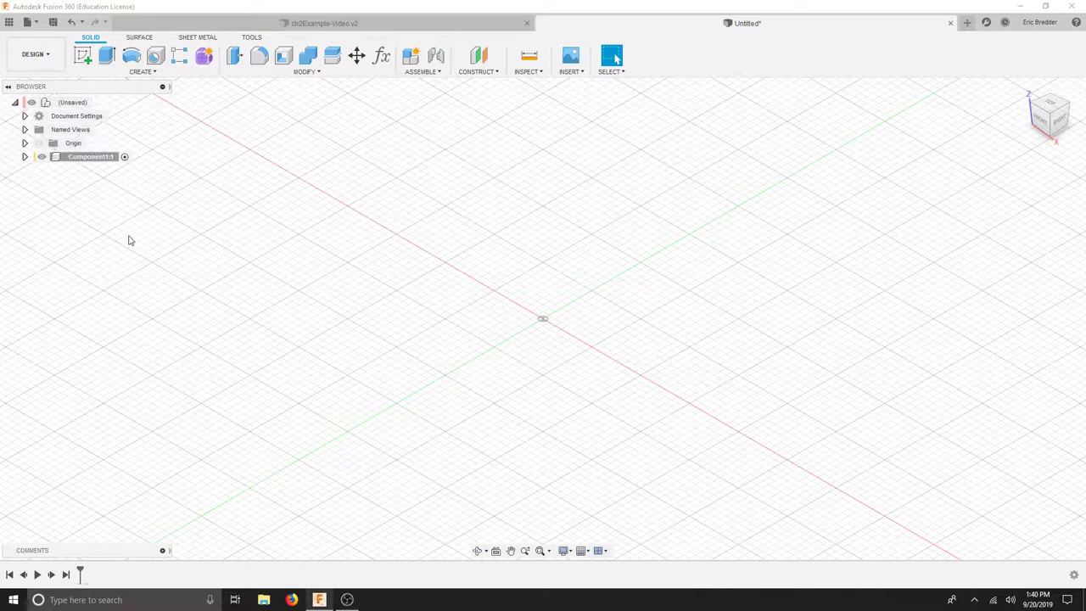
# Step: Start a new sketch on the XY origin plane and pick the Line tool
pyautogui.click(85, 58)
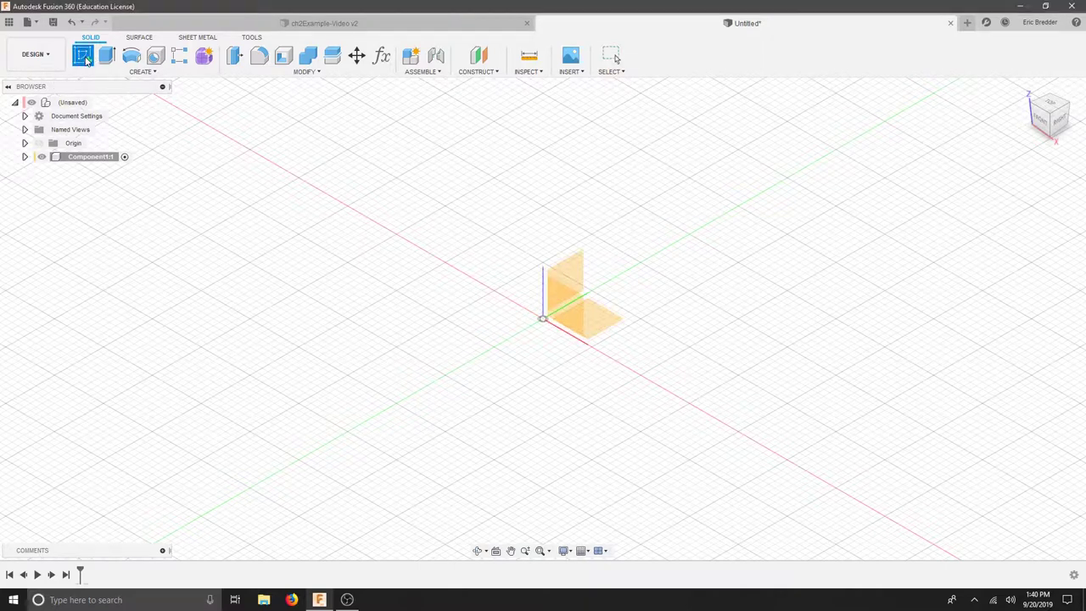
pyautogui.click(25, 143)
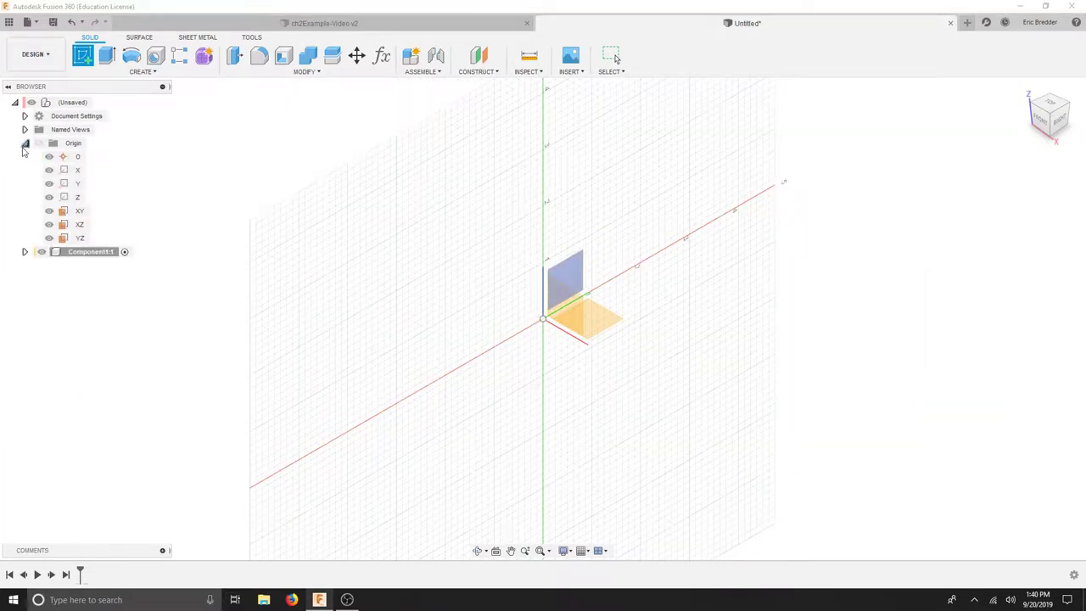
pyautogui.click(81, 212)
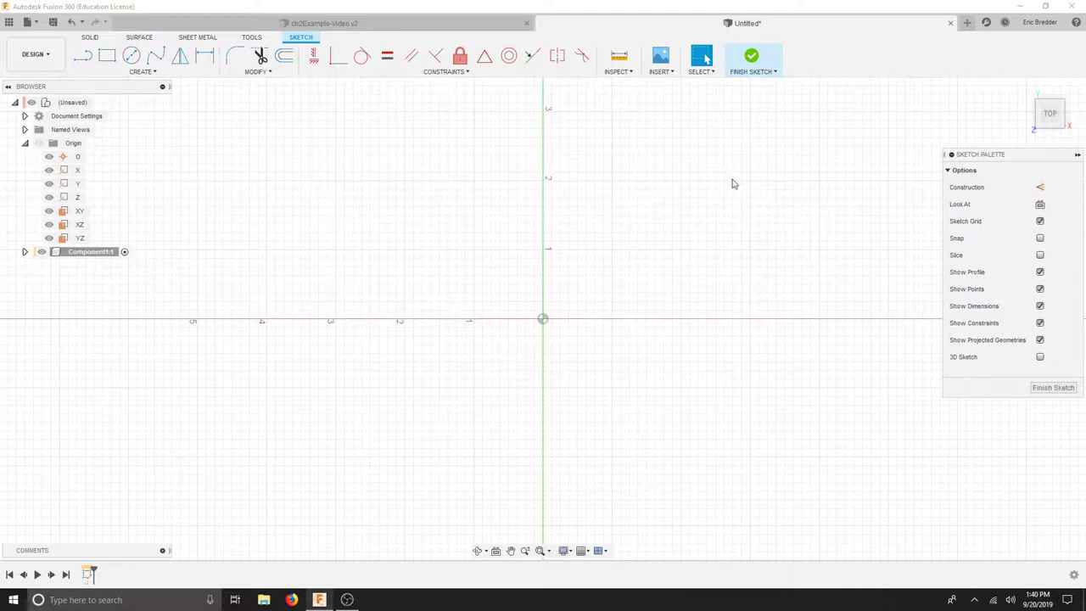
pyautogui.click(85, 56)
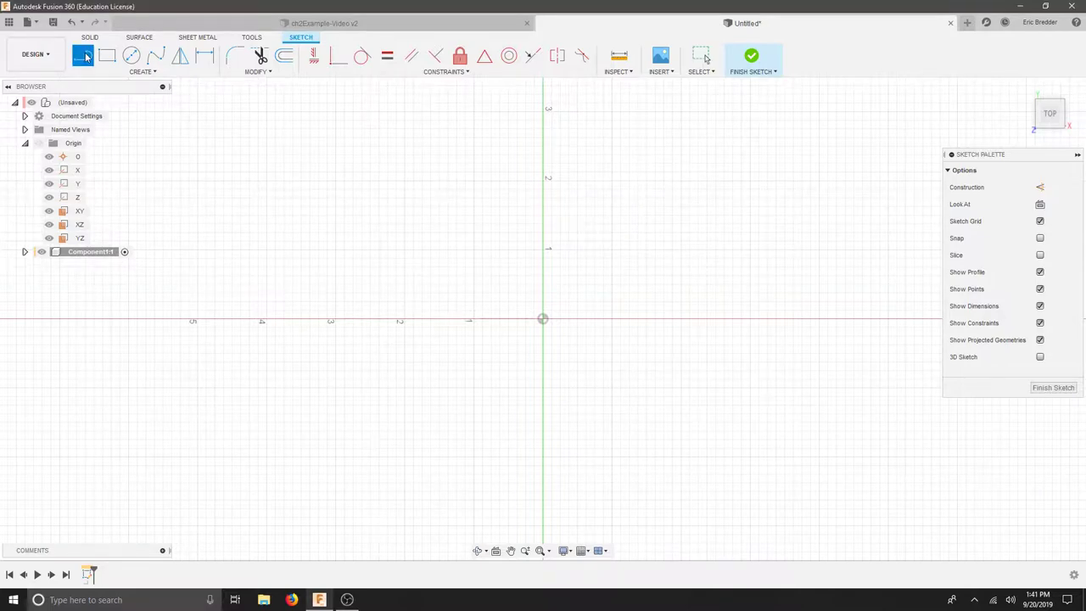
pyautogui.click(339, 25)
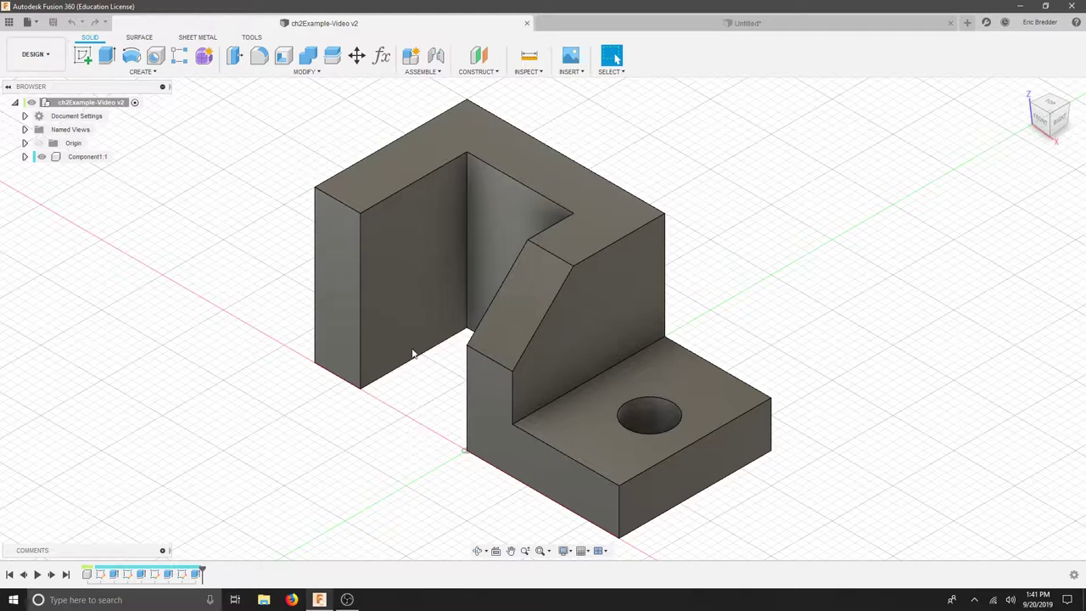
pyautogui.click(670, 23)
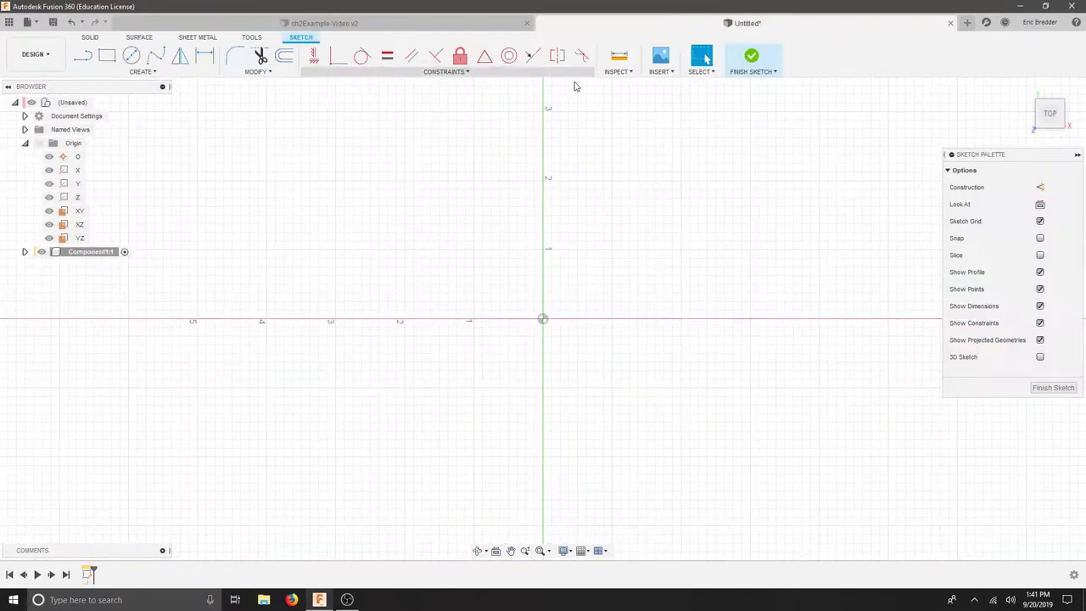
# Step: Draw a closed six-line L profile, ending back at the top-left starting corner
pyautogui.click(82, 57)
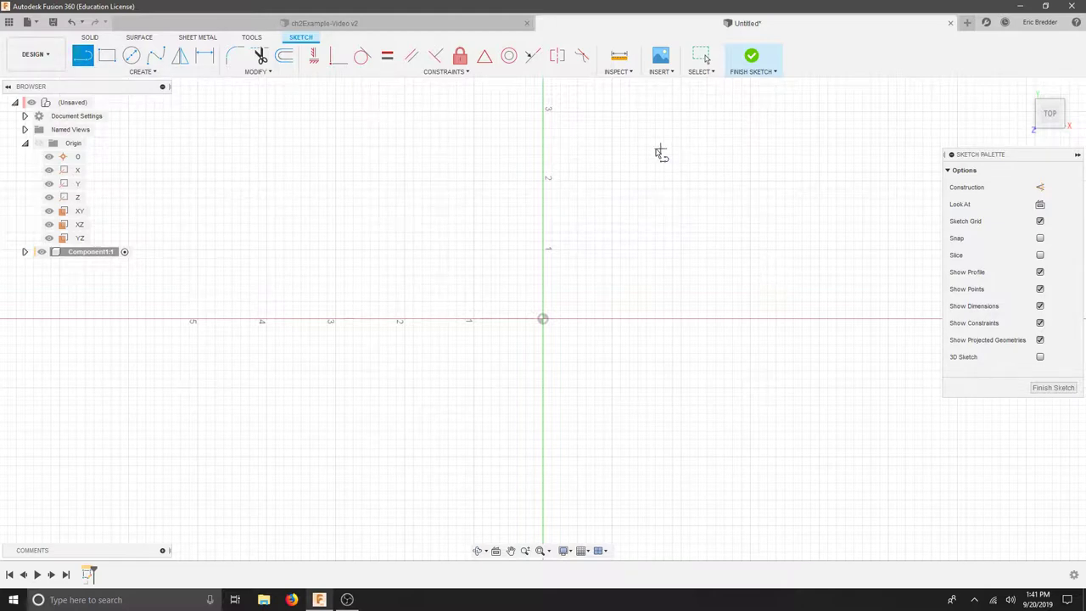
pyautogui.click(647, 121)
pyautogui.click(649, 267)
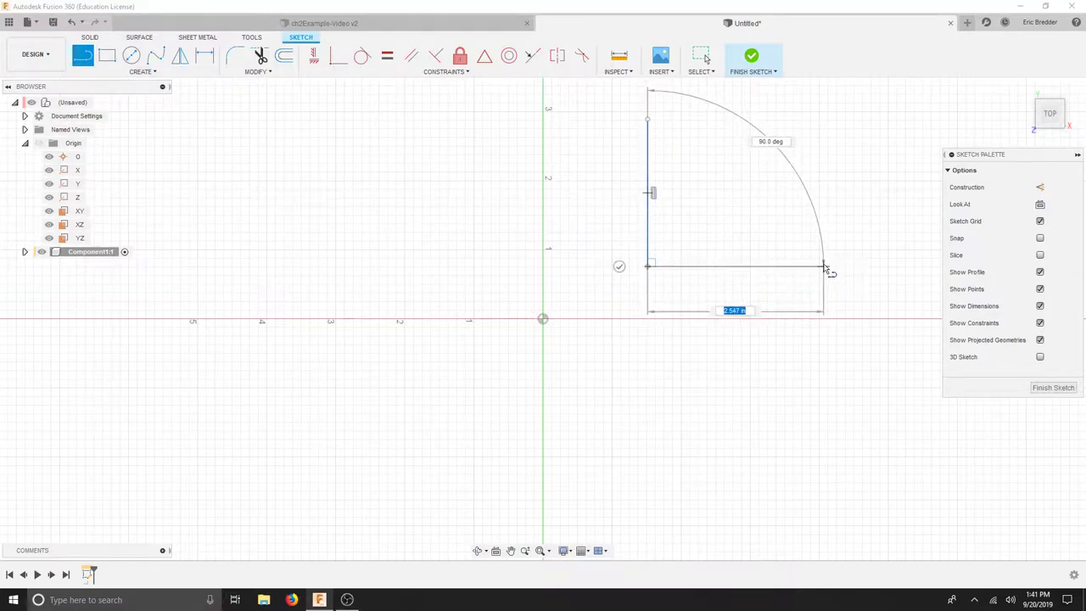
pyautogui.click(823, 266)
pyautogui.click(823, 217)
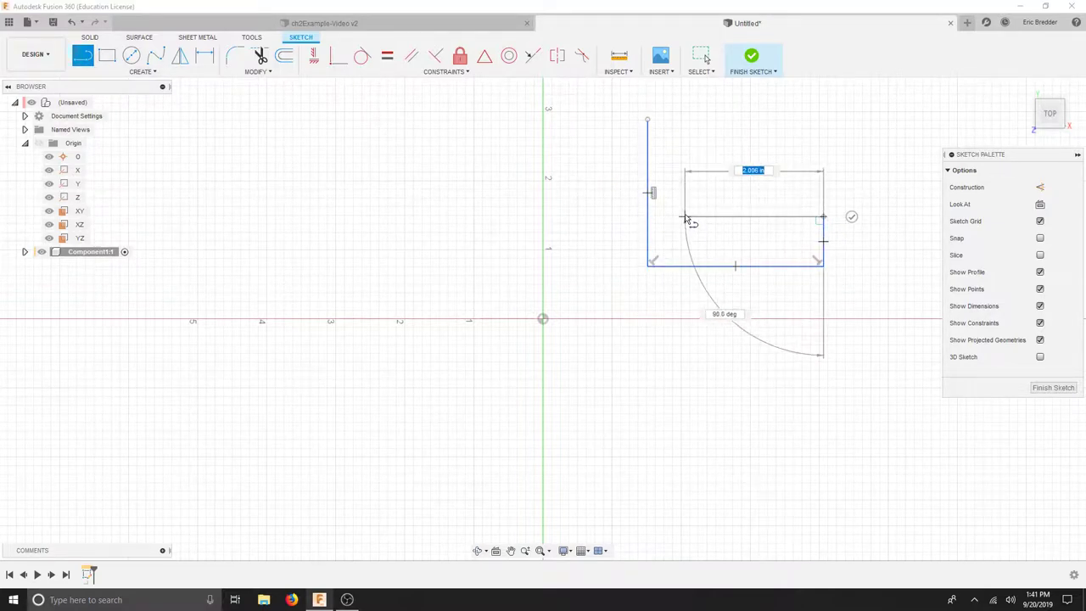
pyautogui.click(685, 217)
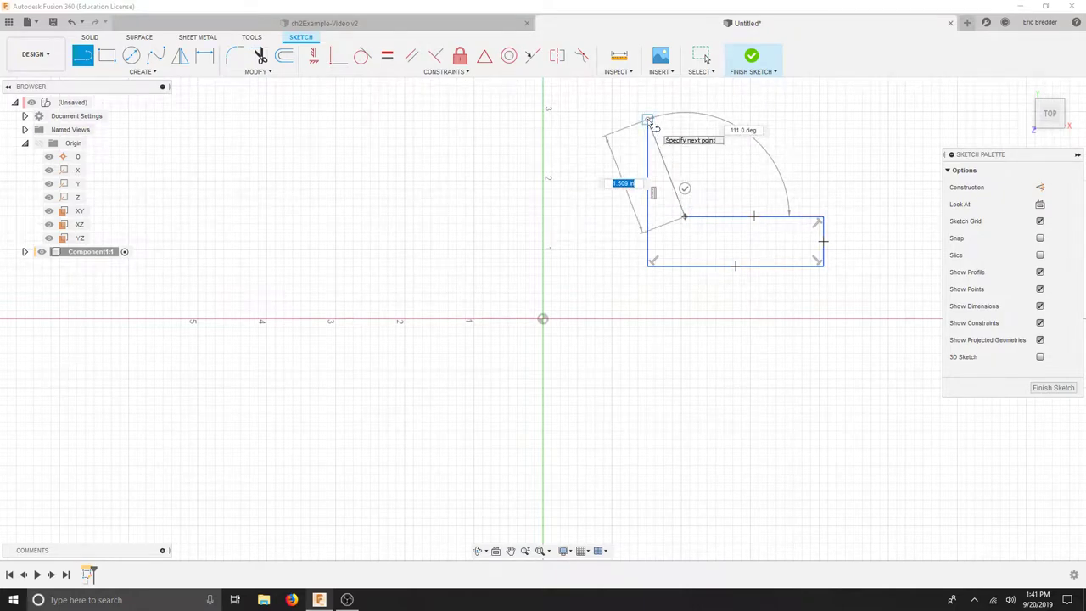
pyautogui.click(685, 120)
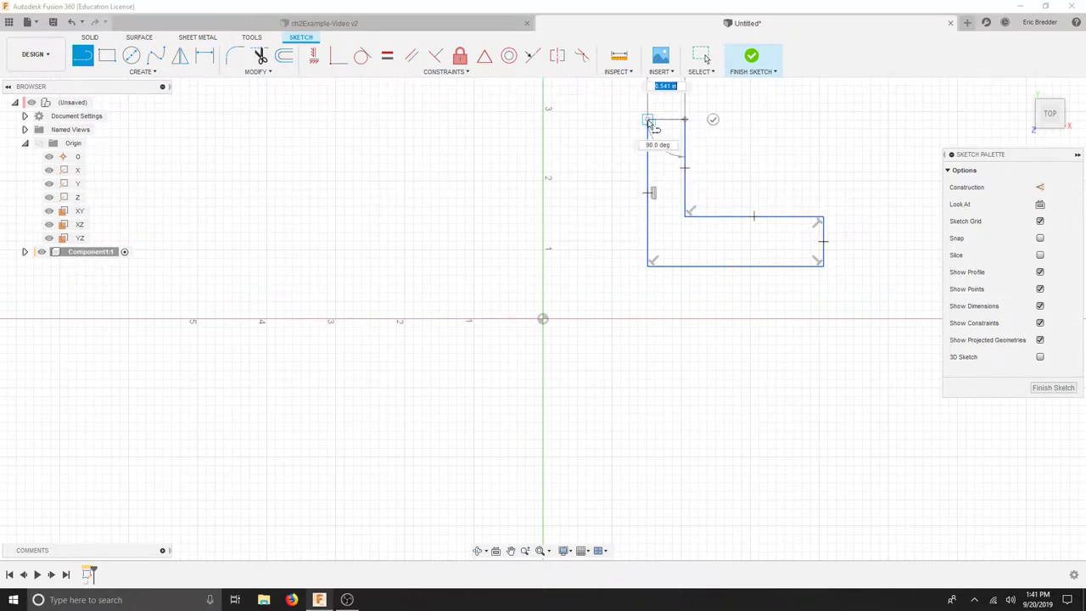
pyautogui.click(648, 120)
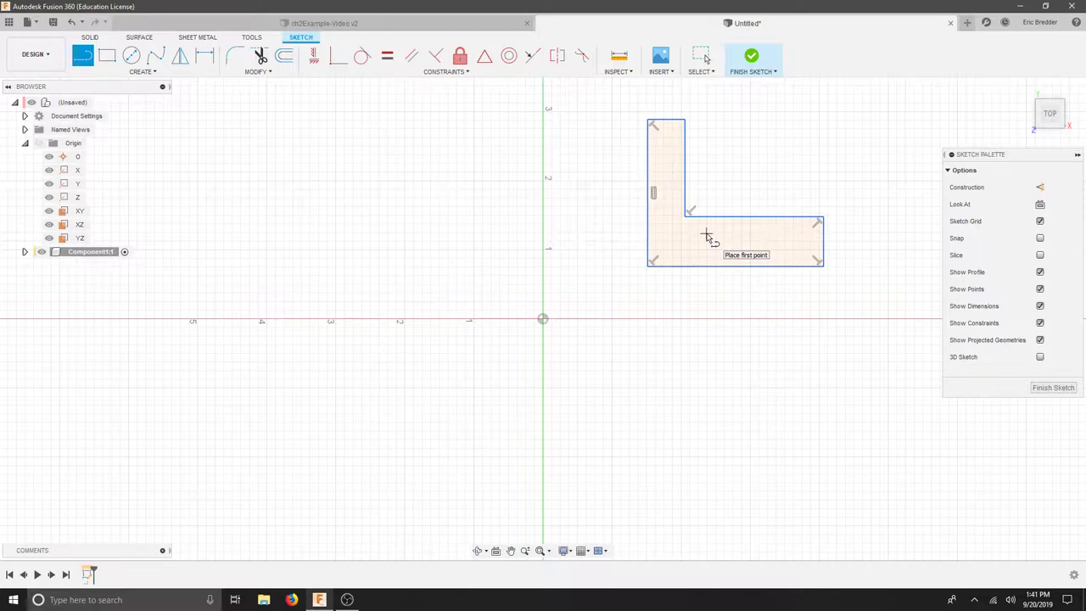
# Step: Dimension the L's bottom width and overall height to 2.50 each
pyautogui.press('d')
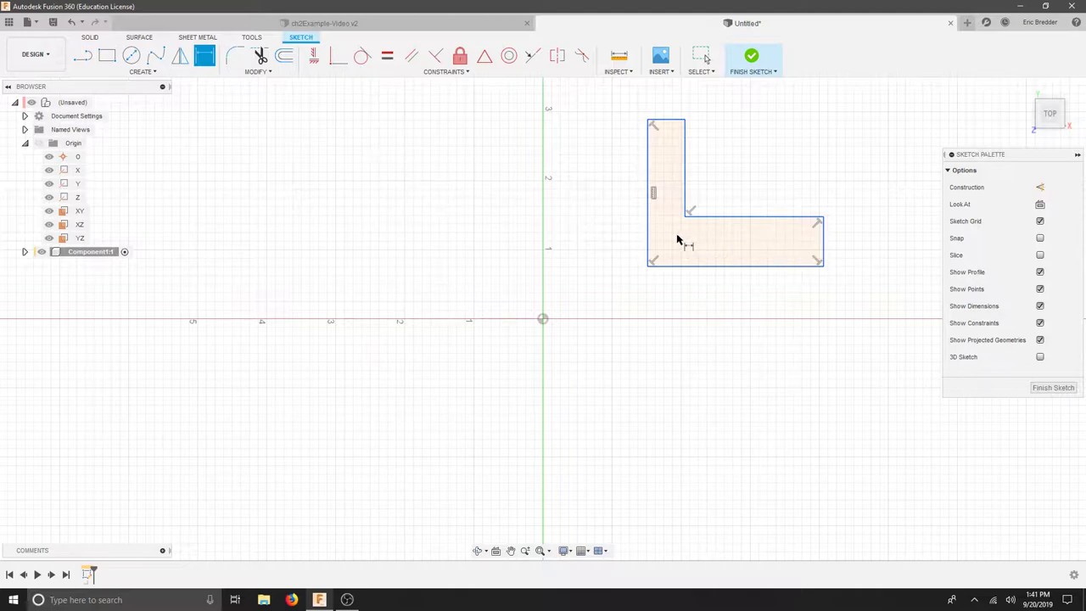
pyautogui.click(718, 267)
pyautogui.click(735, 293)
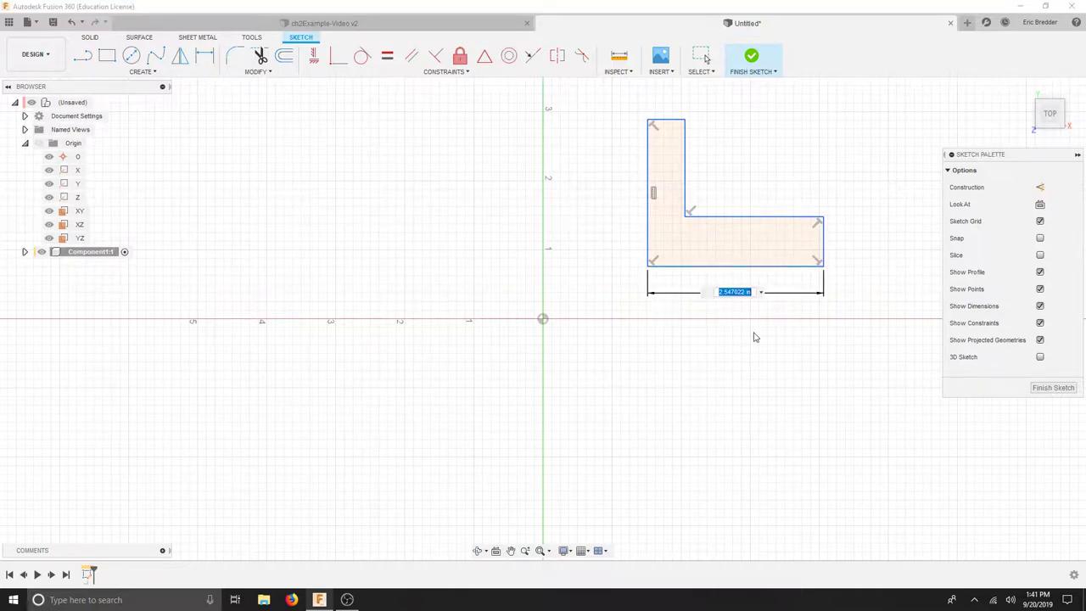
pyautogui.write('2.5')
pyautogui.press('Return')
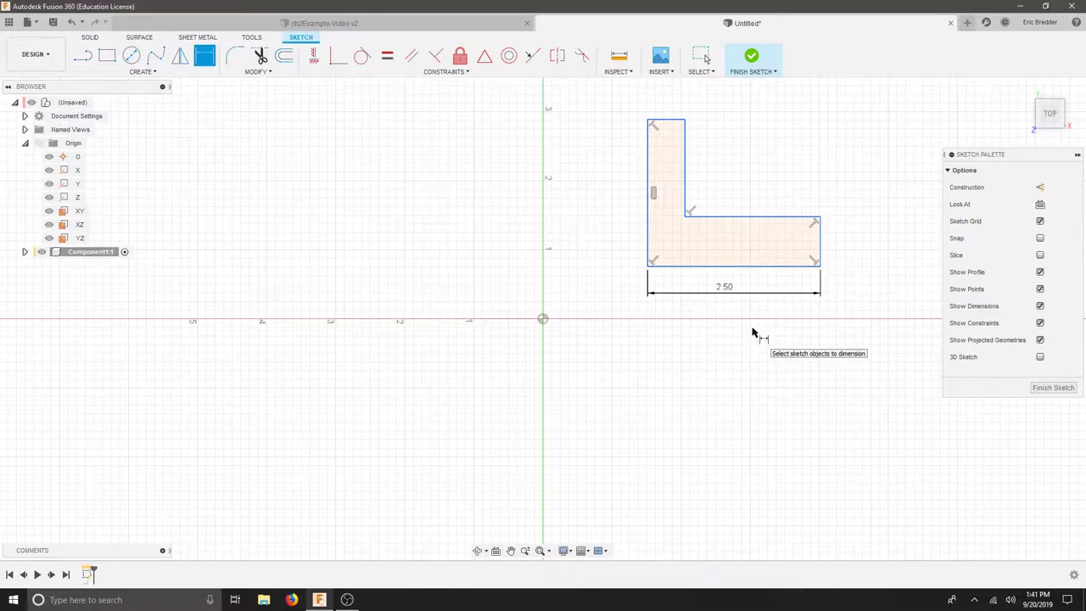
pyautogui.click(649, 180)
pyautogui.click(618, 175)
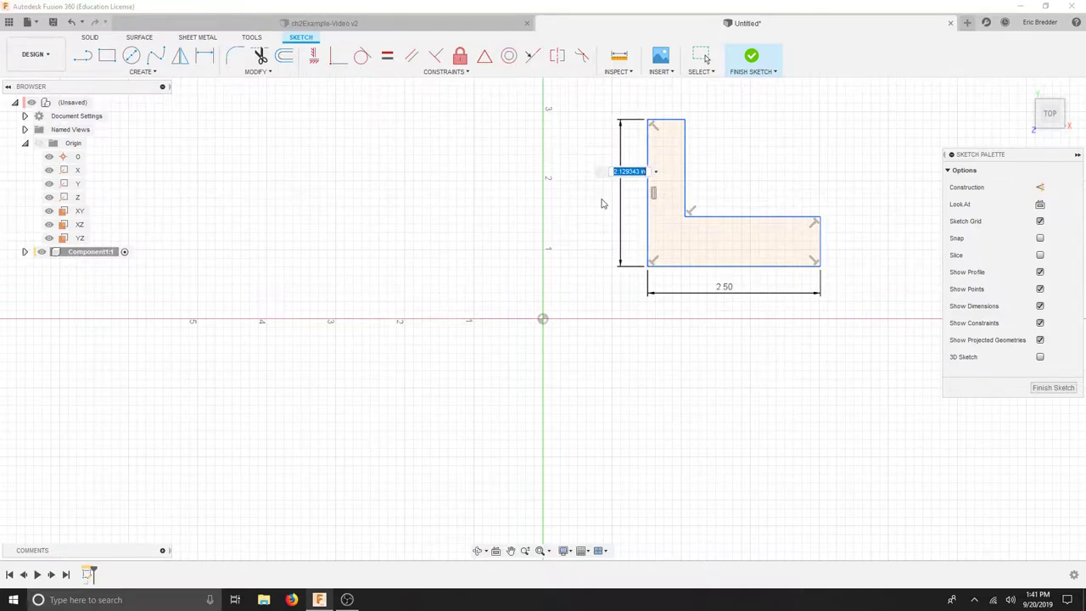
pyautogui.write('2.5')
pyautogui.press('Return')
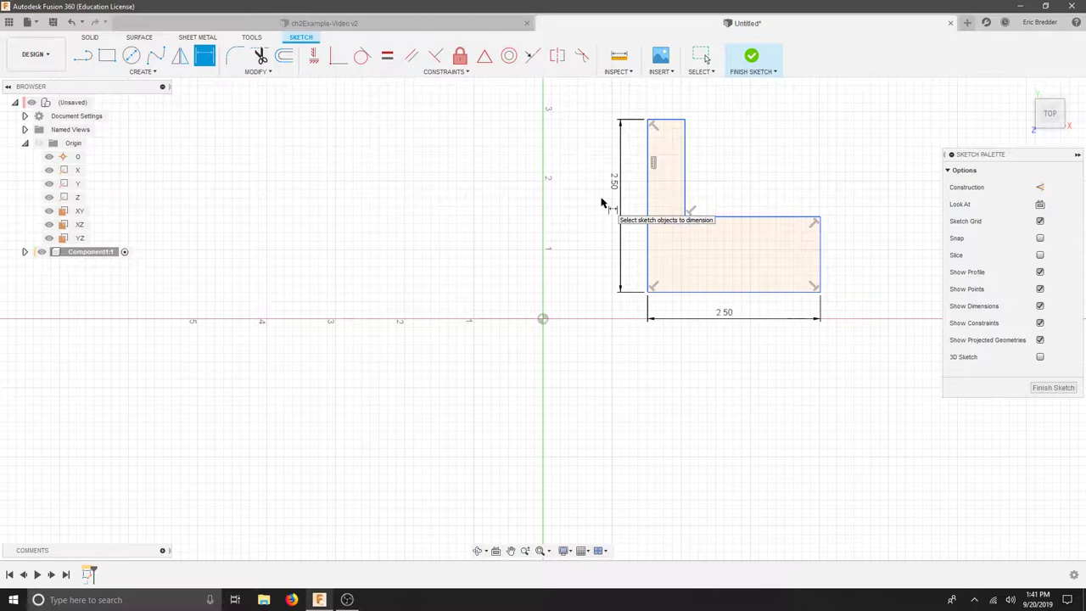
# Step: Set the right edge height and top edge width of the L to 0.75
pyautogui.click(819, 259)
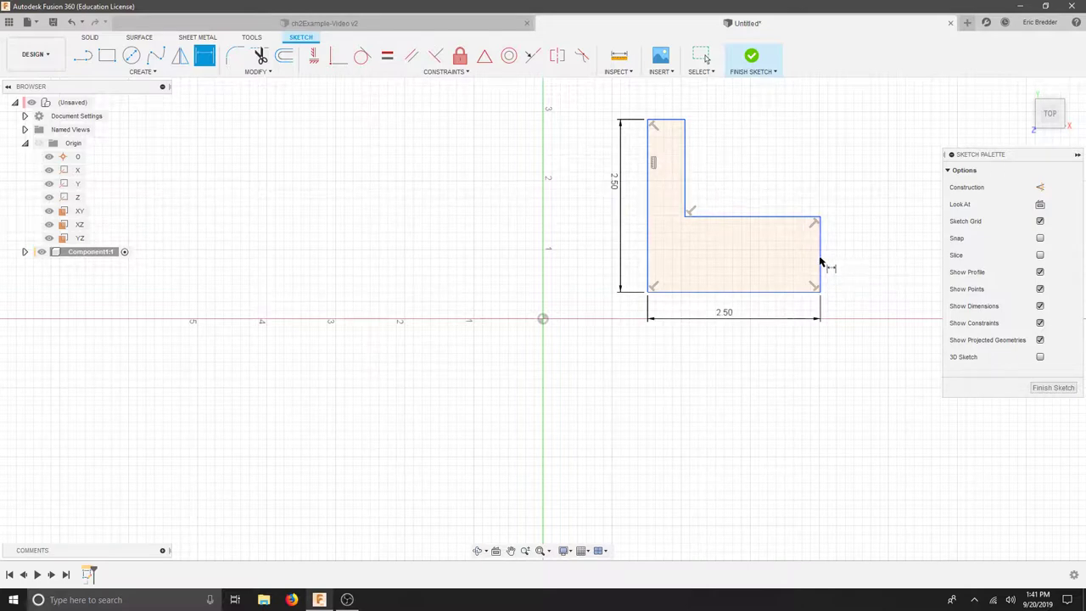
pyautogui.click(847, 263)
pyautogui.write('1')
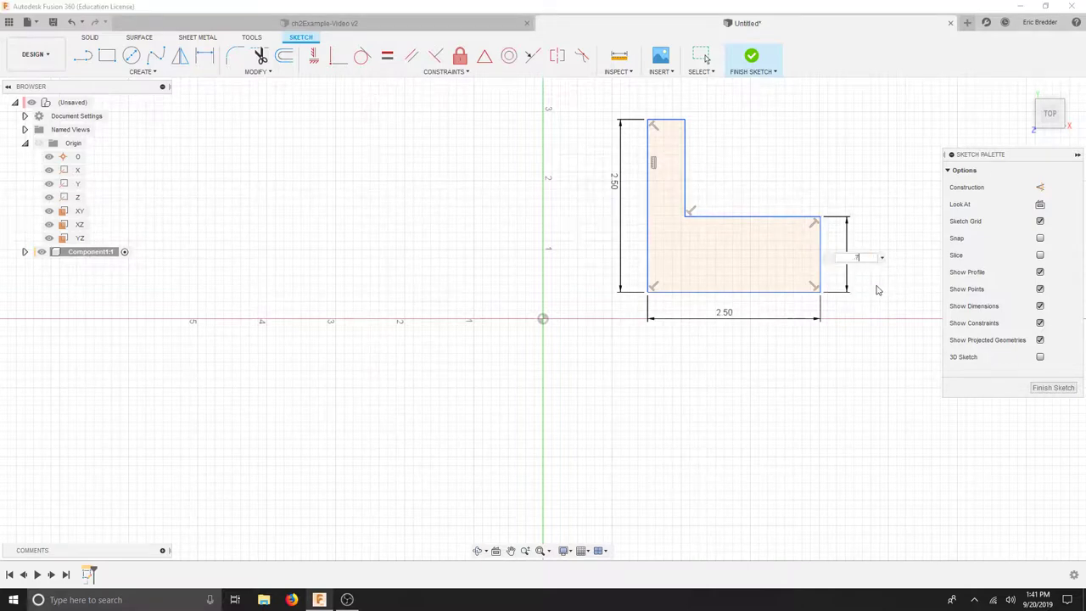
pyautogui.write('75')
pyautogui.press('Return')
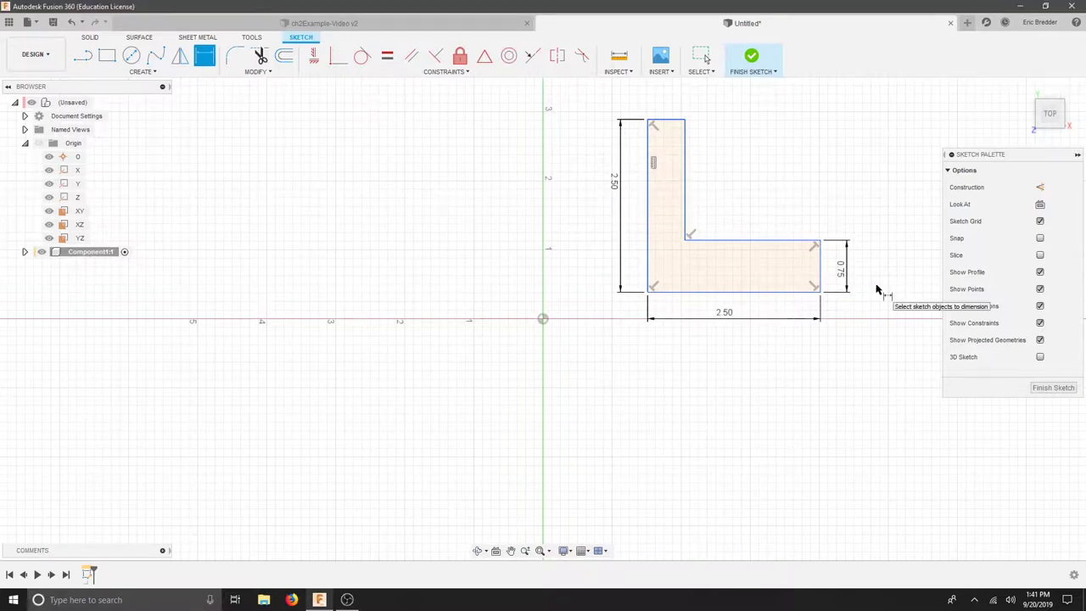
pyautogui.click(664, 119)
pyautogui.click(666, 109)
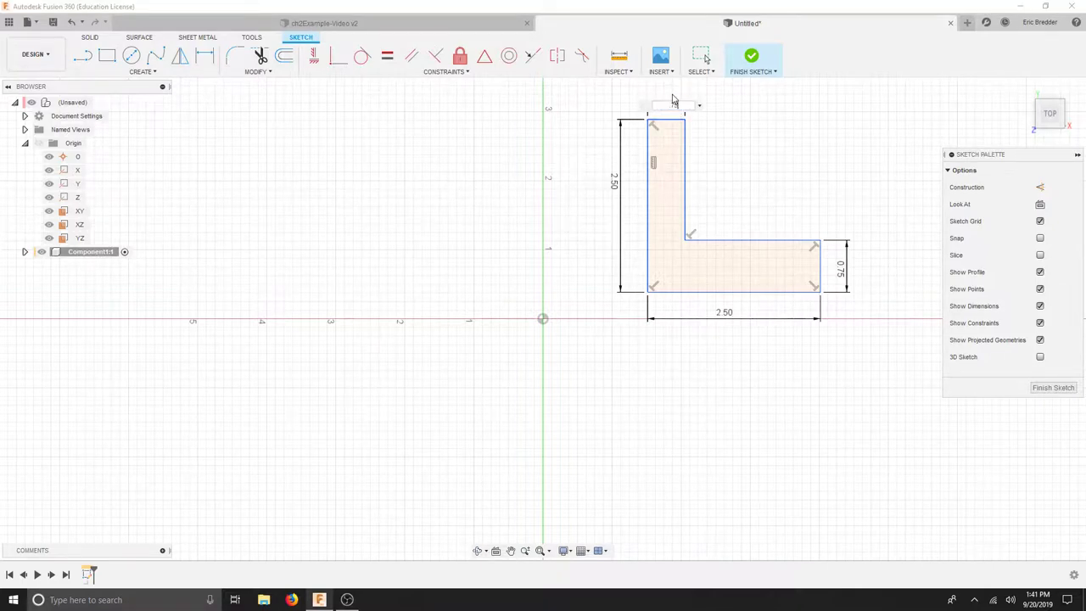
pyautogui.write('.75')
pyautogui.press('Return')
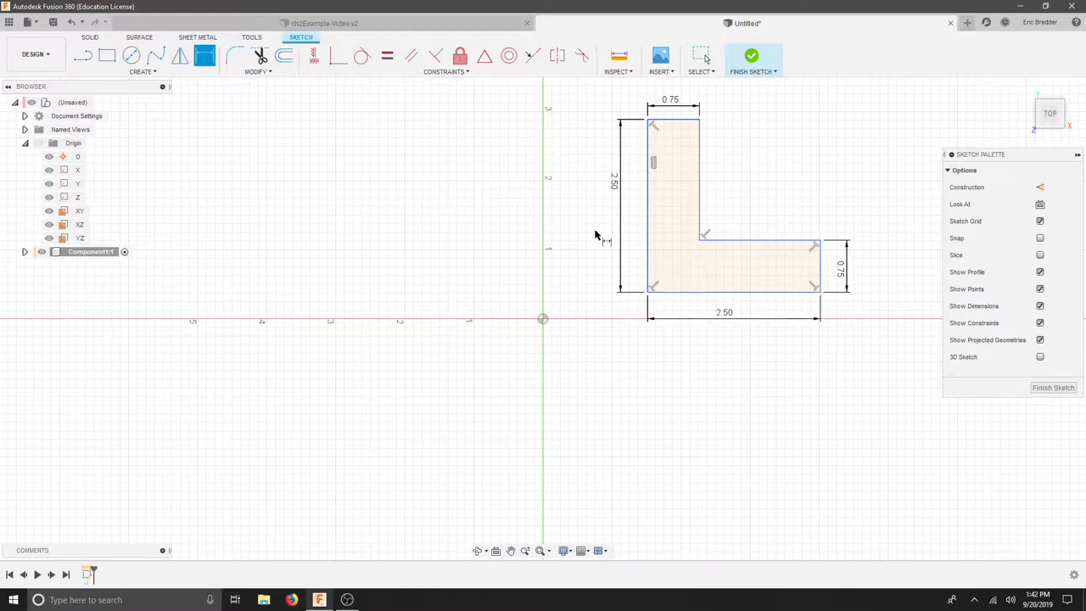
# Step: Make the L's bottom-left corner coincident with the sketch origin and finish the sketch
pyautogui.click(339, 59)
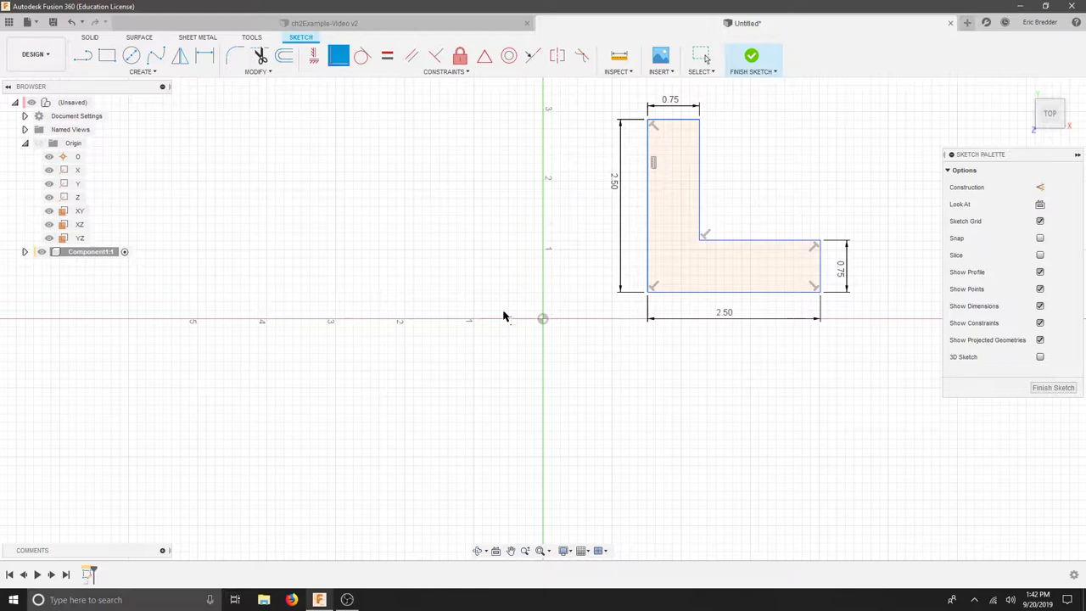
pyautogui.click(648, 292)
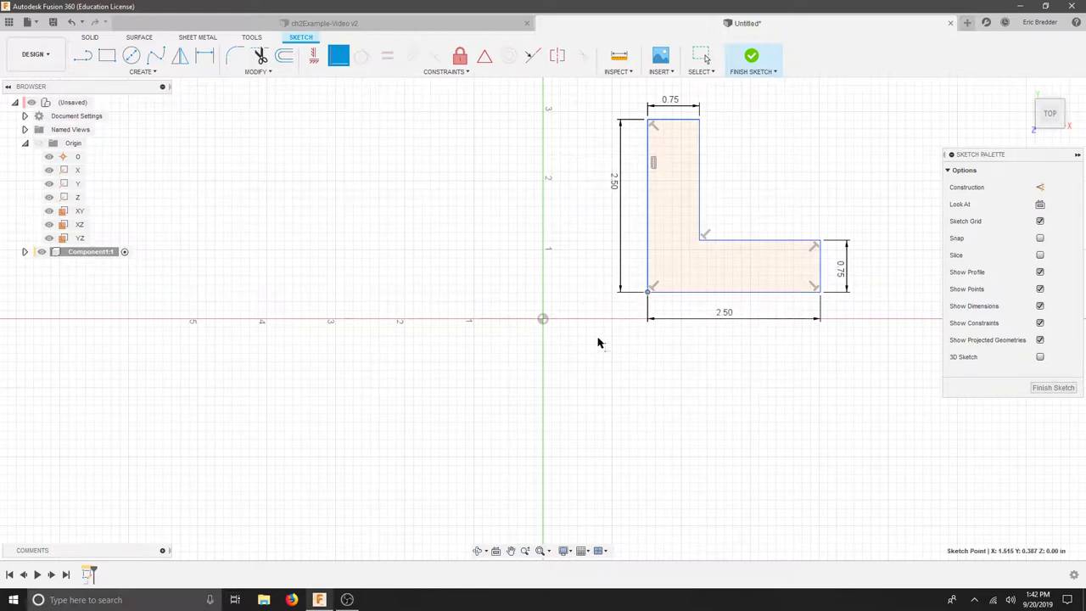
pyautogui.click(544, 319)
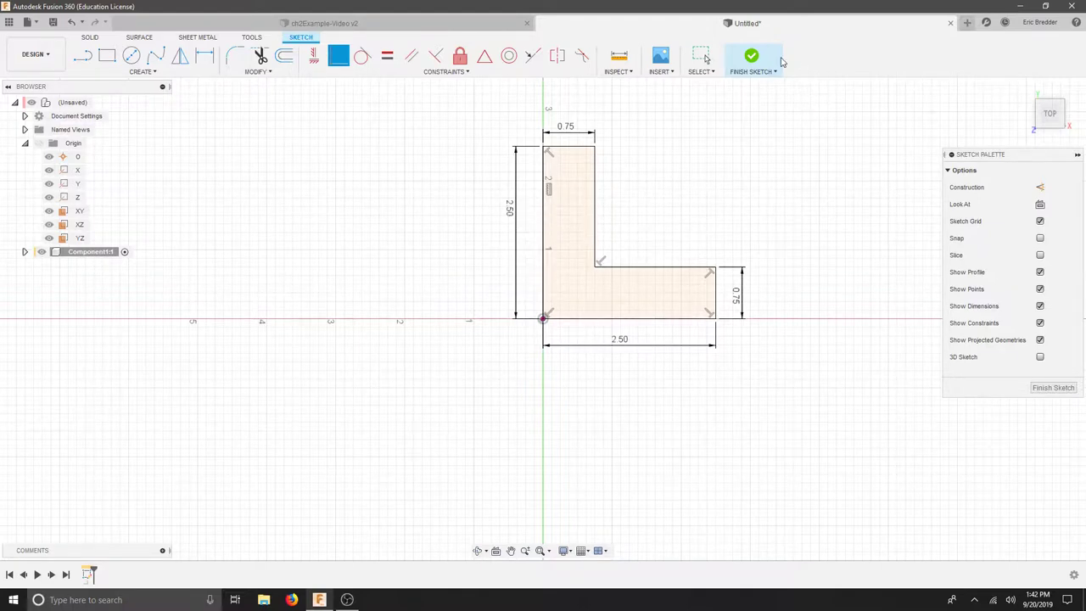
pyautogui.click(753, 58)
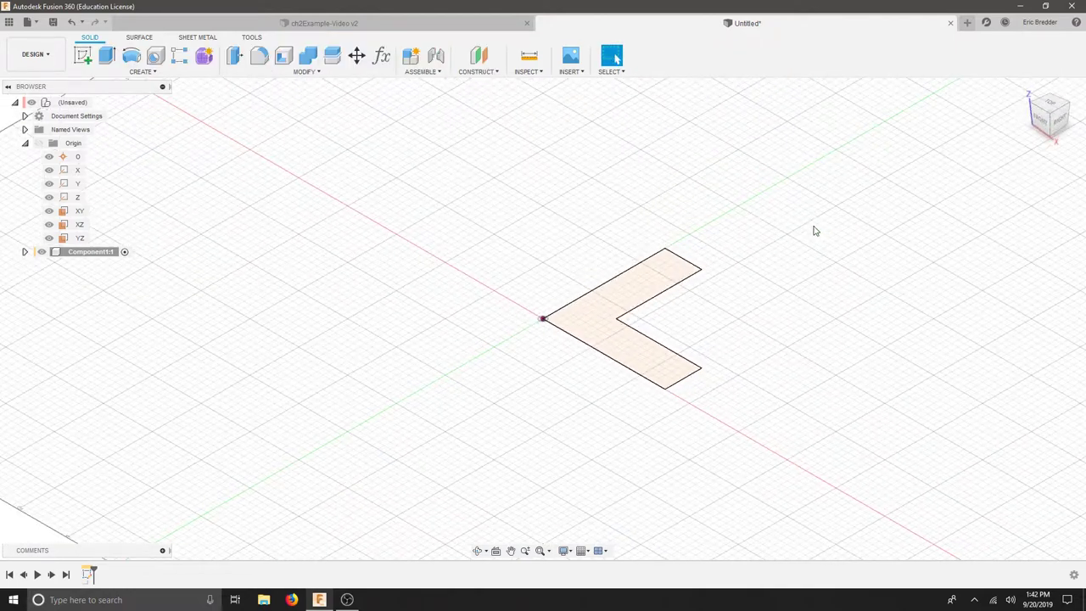
# Step: Extrude the L profile 2.5 in as a new solid body
pyautogui.click(107, 56)
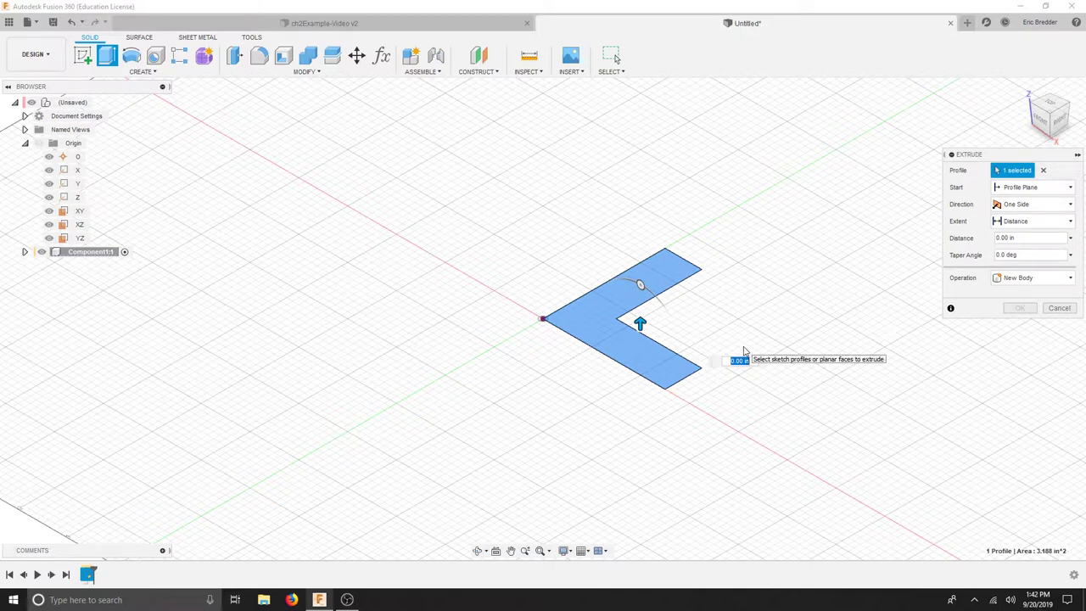
pyautogui.write('2.5')
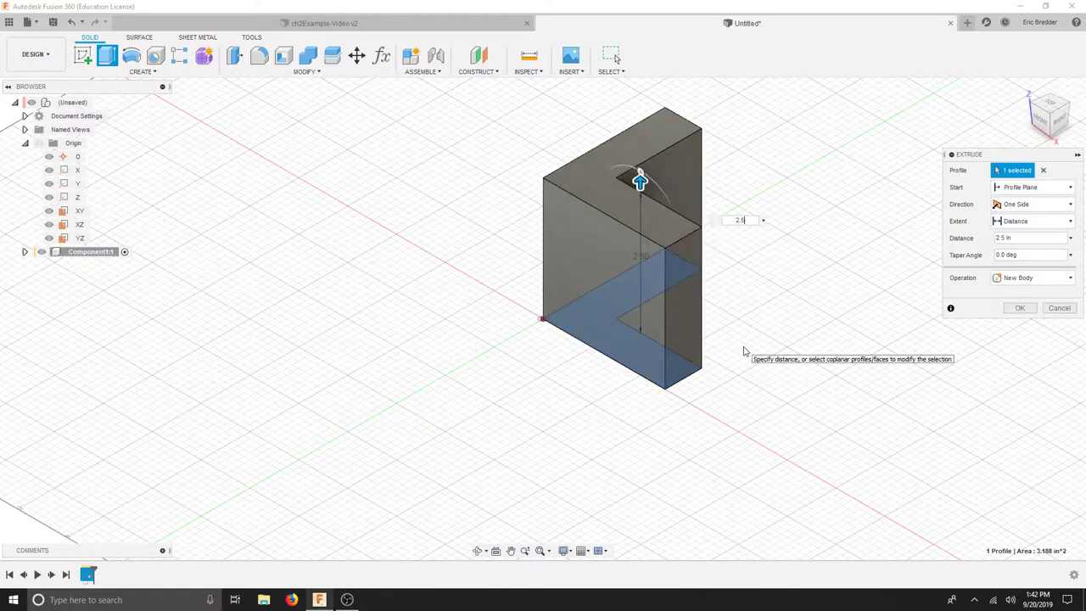
pyautogui.press('Return')
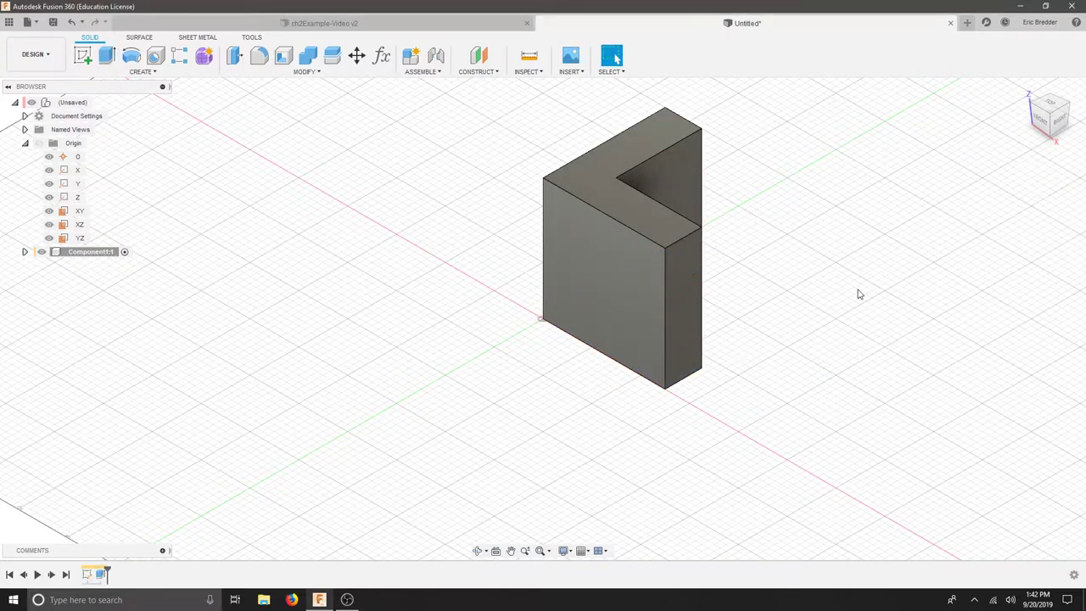
# Step: Orbit the view to see the L-shaped block from another side
pyautogui.moveTo(870, 257)
pyautogui.keyDown('shift'); pyautogui.mouseDown(button='middle')
pyautogui.moveTo(885, 298)
pyautogui.moveTo(885, 362)
pyautogui.moveTo(868, 294)
pyautogui.moveTo(898, 255)
pyautogui.moveTo(860, 286)
pyautogui.moveTo(863, 303)
pyautogui.moveTo(880, 224)
pyautogui.moveTo(885, 285)
pyautogui.moveTo(834, 308)
pyautogui.moveTo(868, 330)
pyautogui.moveTo(851, 339)
pyautogui.moveTo(860, 402)
pyautogui.moveTo(778, 296)
pyautogui.moveTo(818, 365)
pyautogui.moveTo(769, 374)
pyautogui.moveTo(890, 238)
pyautogui.mouseUp(button='middle'); pyautogui.keyUp('shift')
pyautogui.moveTo(1049, 111); pyautogui.dragTo(1063, 148)
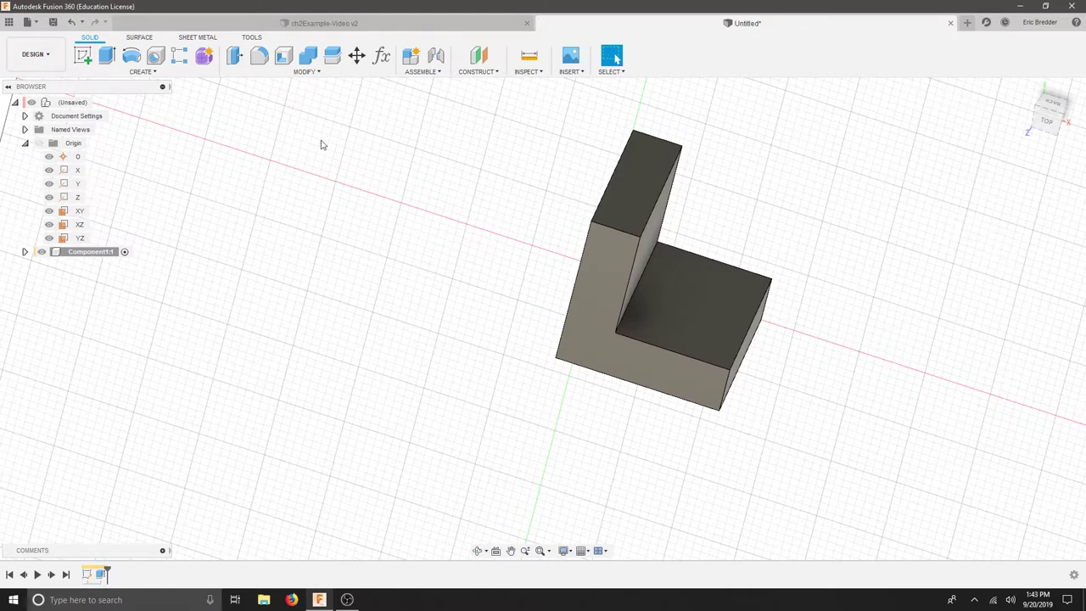
# Step: Start a sketch on a face of the block and draw a closed six-line L outline
pyautogui.click(85, 56)
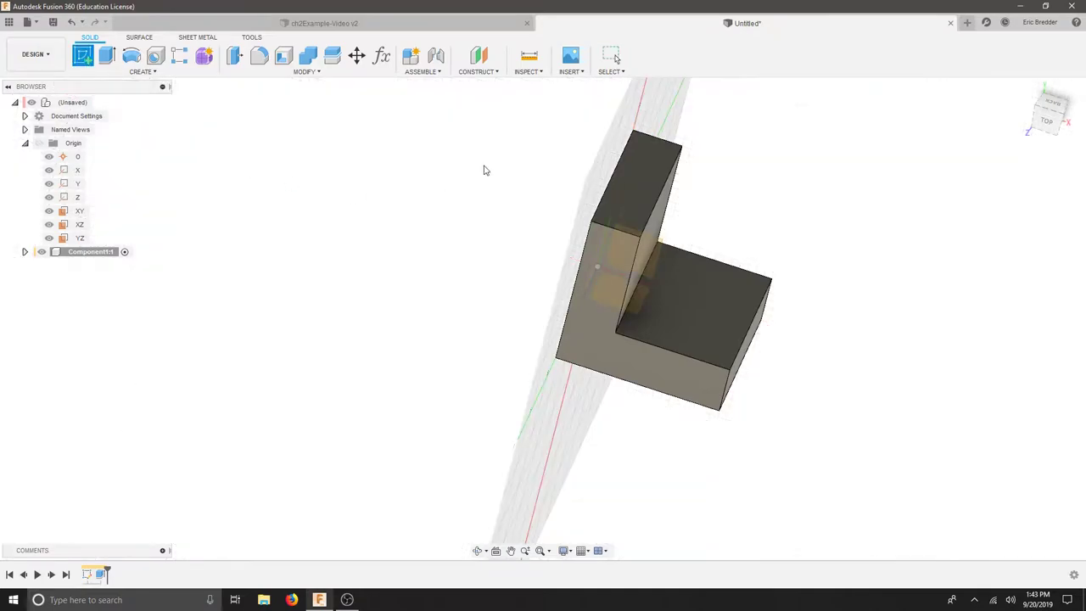
pyautogui.click(645, 157)
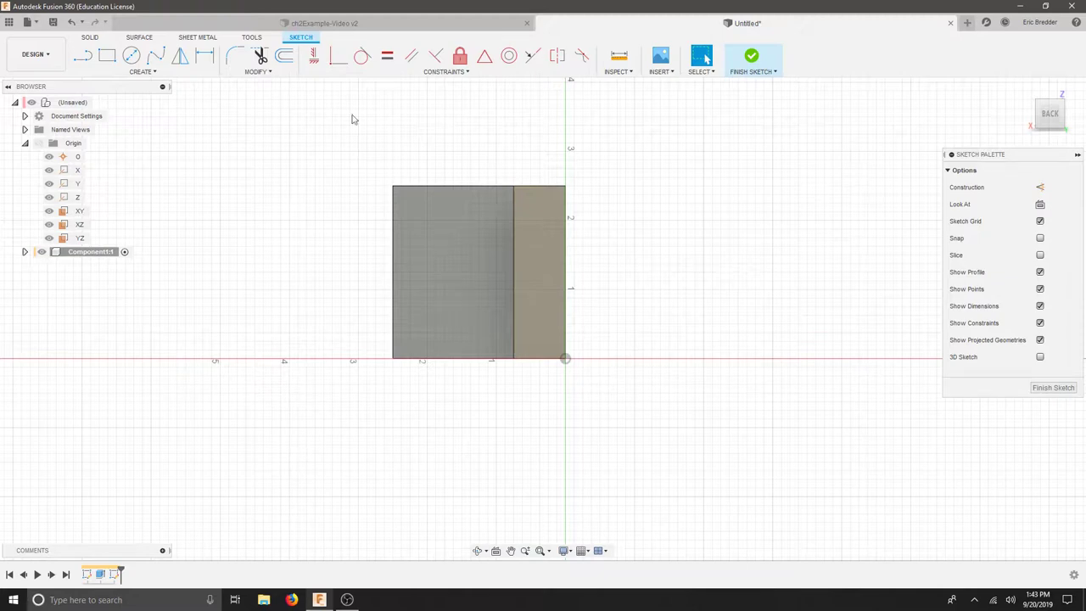
pyautogui.click(82, 55)
pyautogui.click(620, 316)
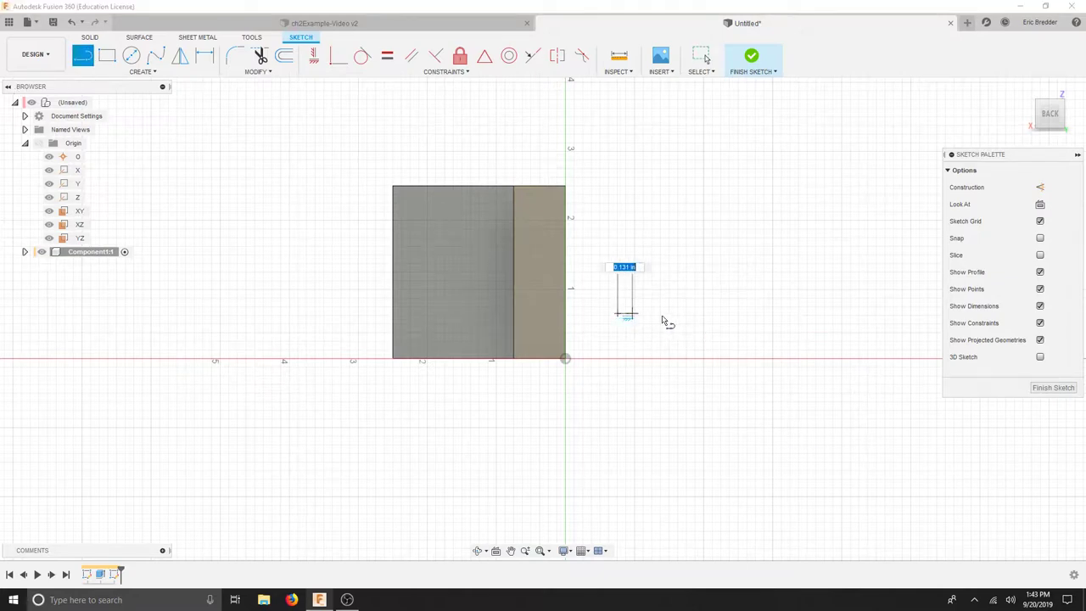
pyautogui.click(770, 314)
pyautogui.click(770, 187)
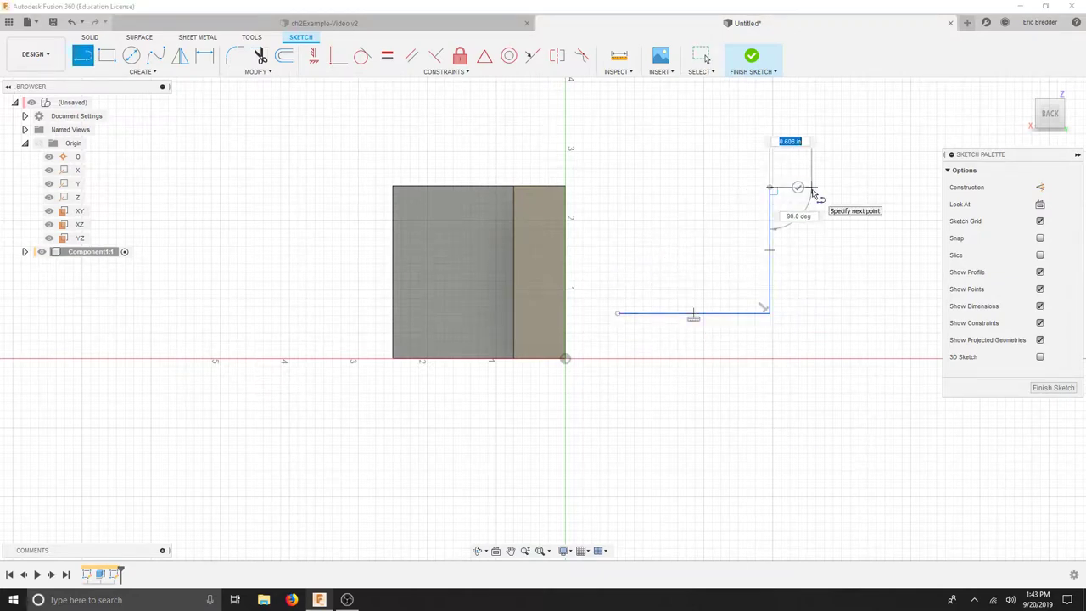
pyautogui.click(814, 188)
pyautogui.click(815, 354)
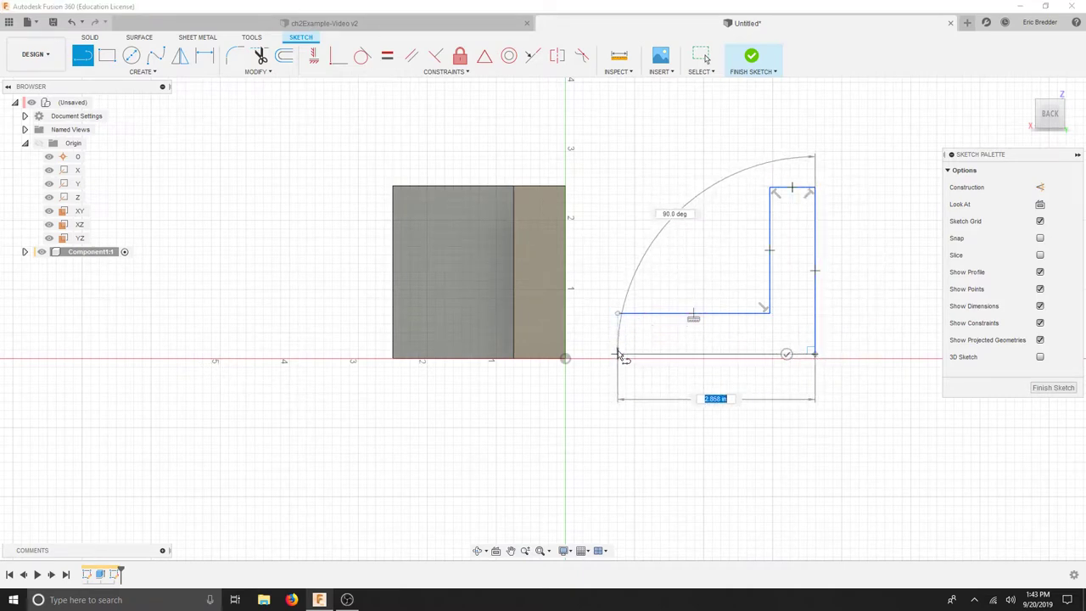
pyautogui.click(619, 354)
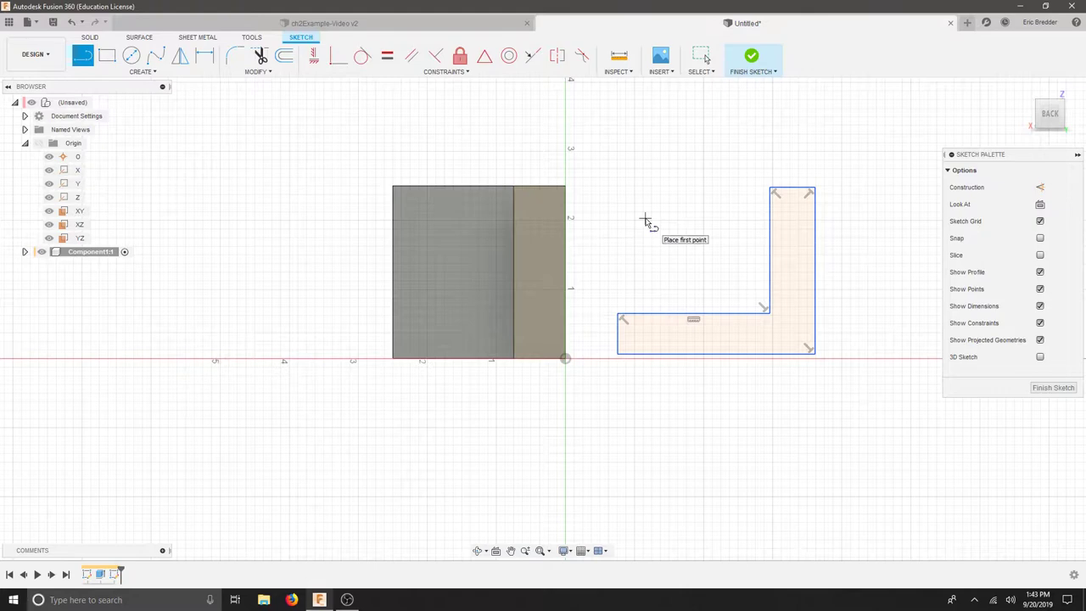
# Step: Dimension the second L's bottom width and right-side height to 2.50
pyautogui.press('d')
pyautogui.click(727, 355)
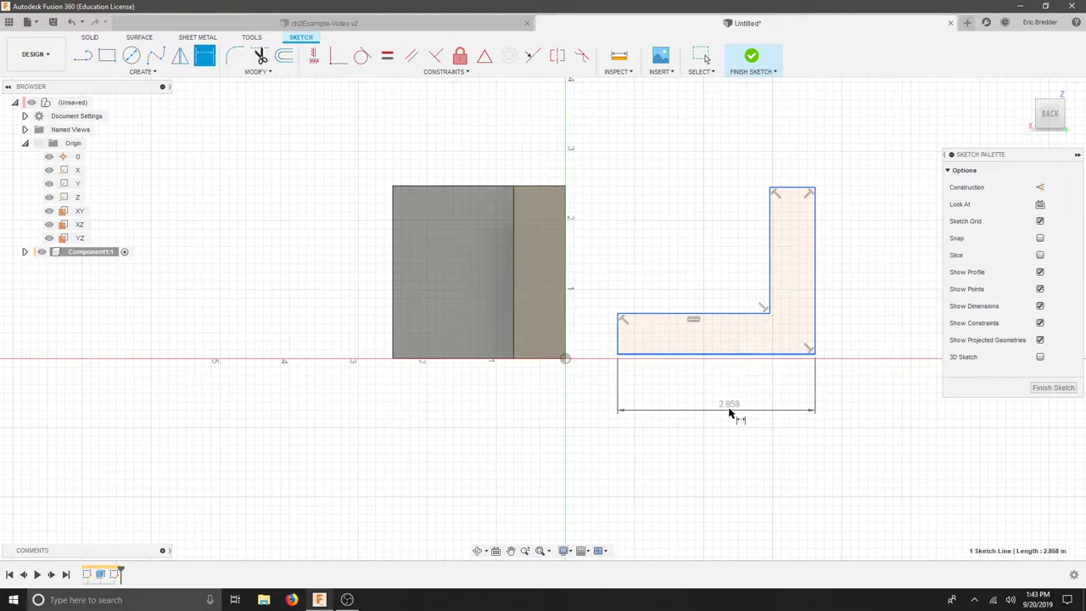
pyautogui.click(738, 416)
pyautogui.write('2.5')
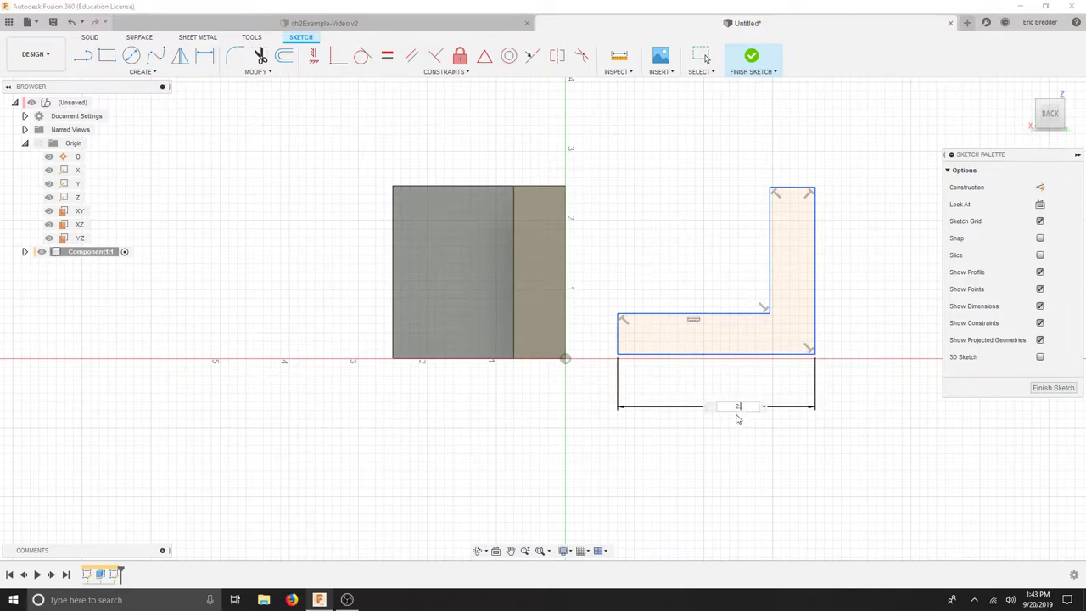
pyautogui.press('Return')
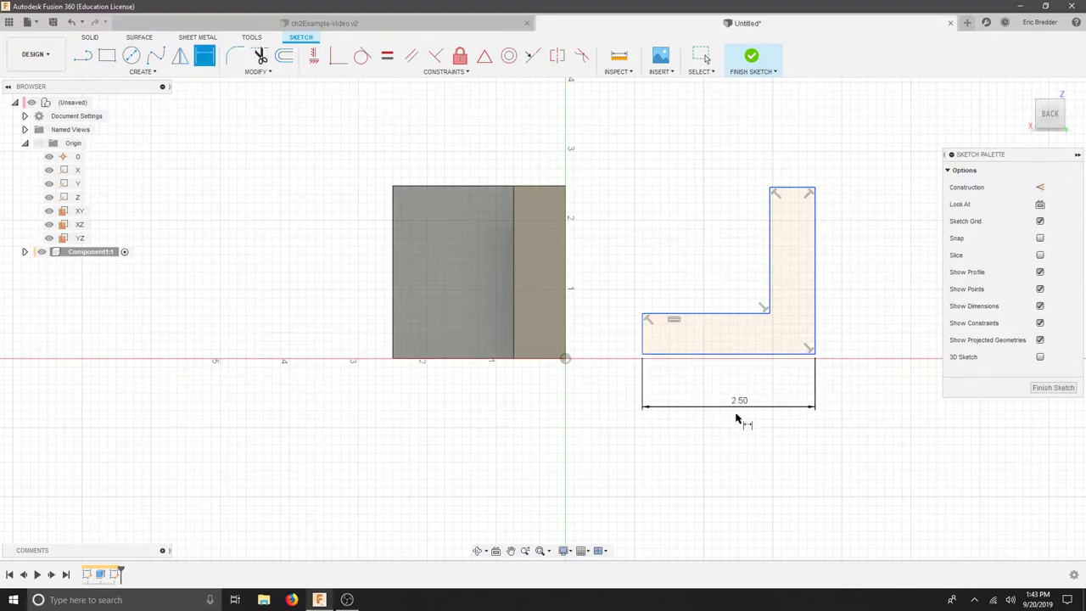
pyautogui.click(814, 298)
pyautogui.click(830, 292)
pyautogui.write('3')
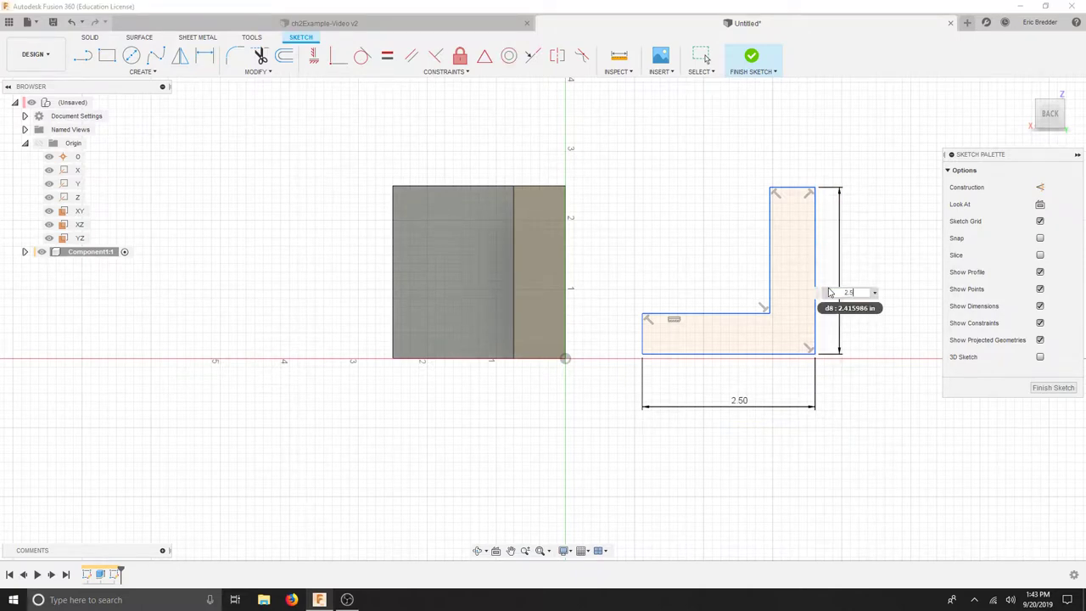
pyautogui.press('Return')
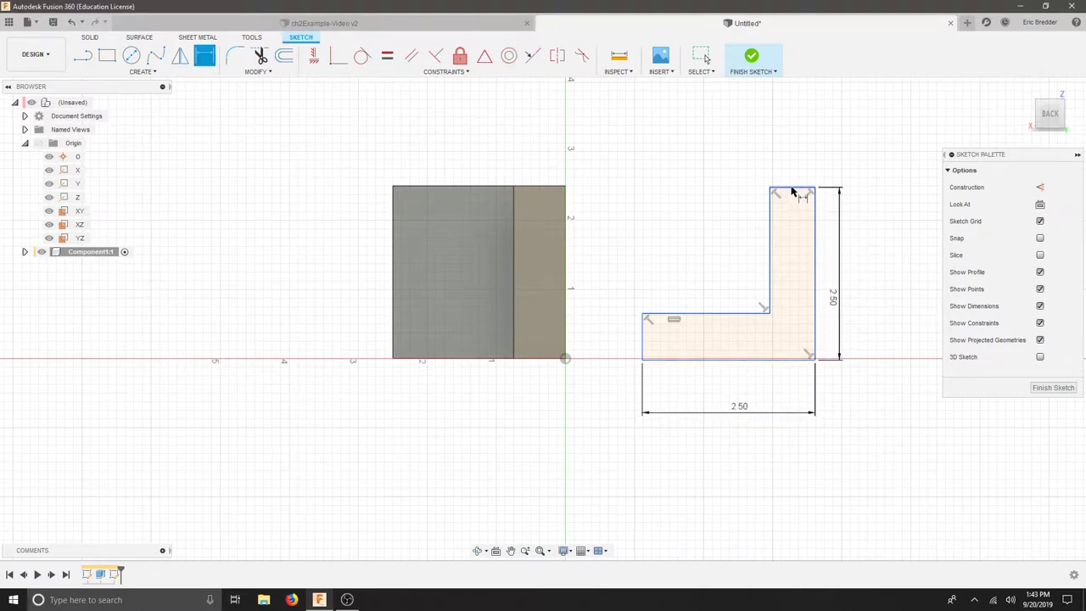
# Step: Set the L's top width and short left edge to 0.75
pyautogui.click(792, 191)
pyautogui.click(789, 172)
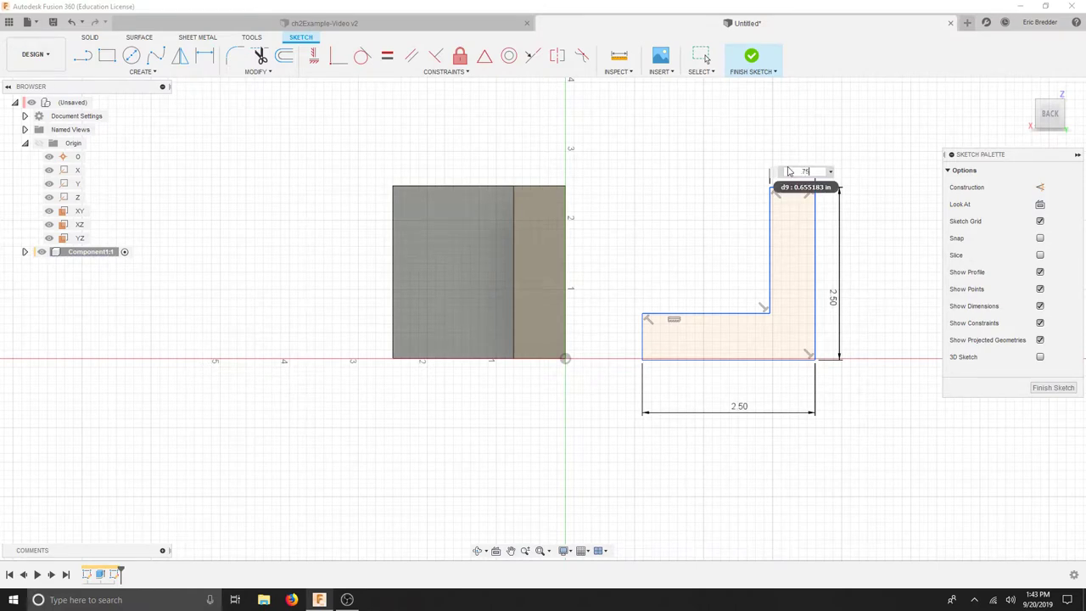
pyautogui.write('.75')
pyautogui.press('Return')
pyautogui.click(649, 340)
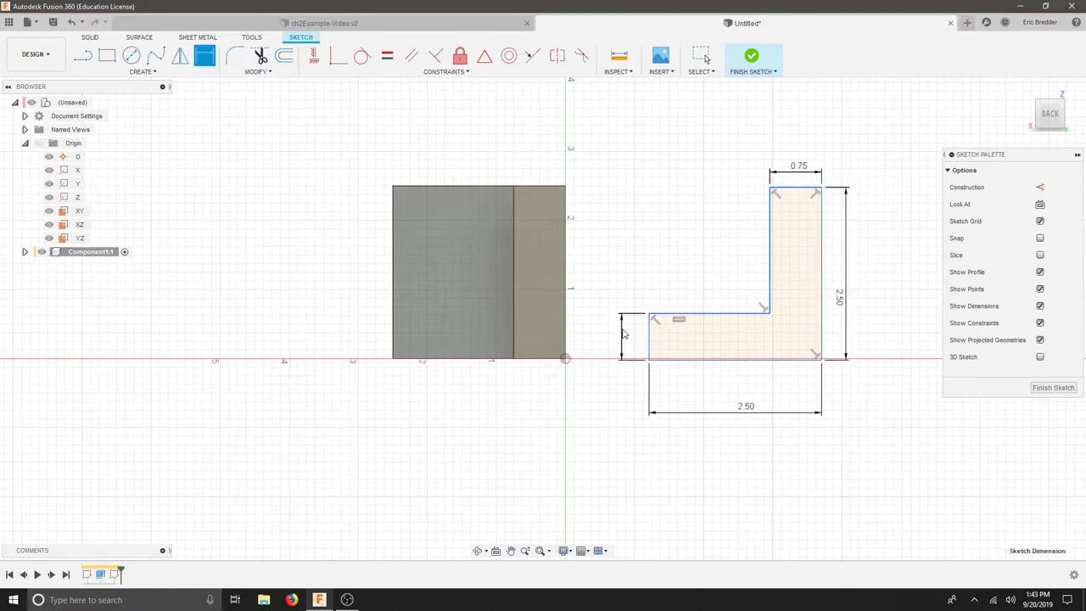
pyautogui.click(624, 333)
pyautogui.write('.75')
pyautogui.press('Return')
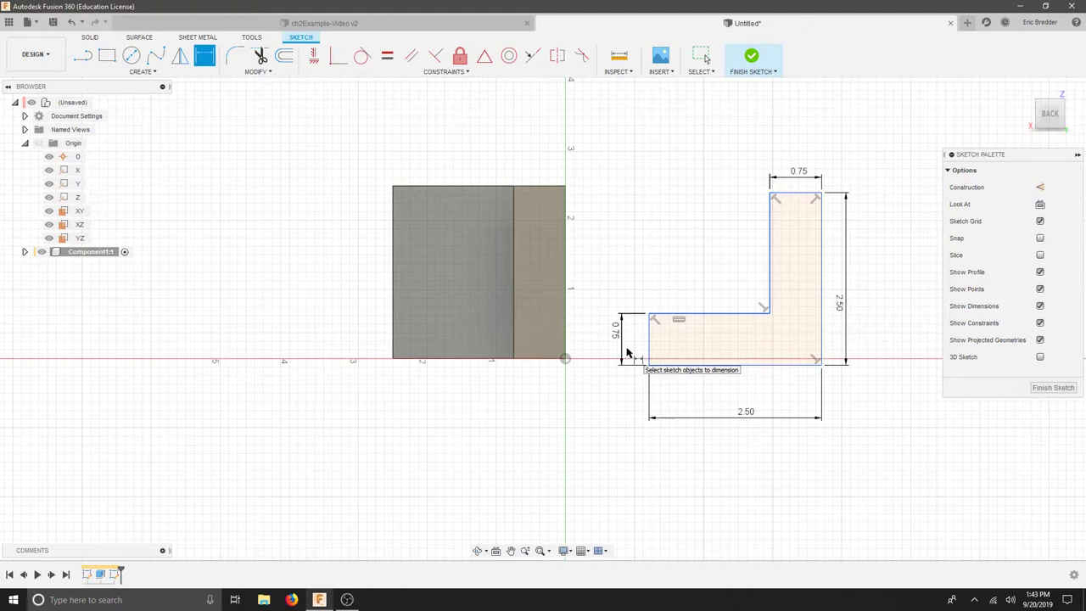
# Step: Snap the L's lower-left corner onto the origin with Coincident and finish the sketch
pyautogui.click(339, 58)
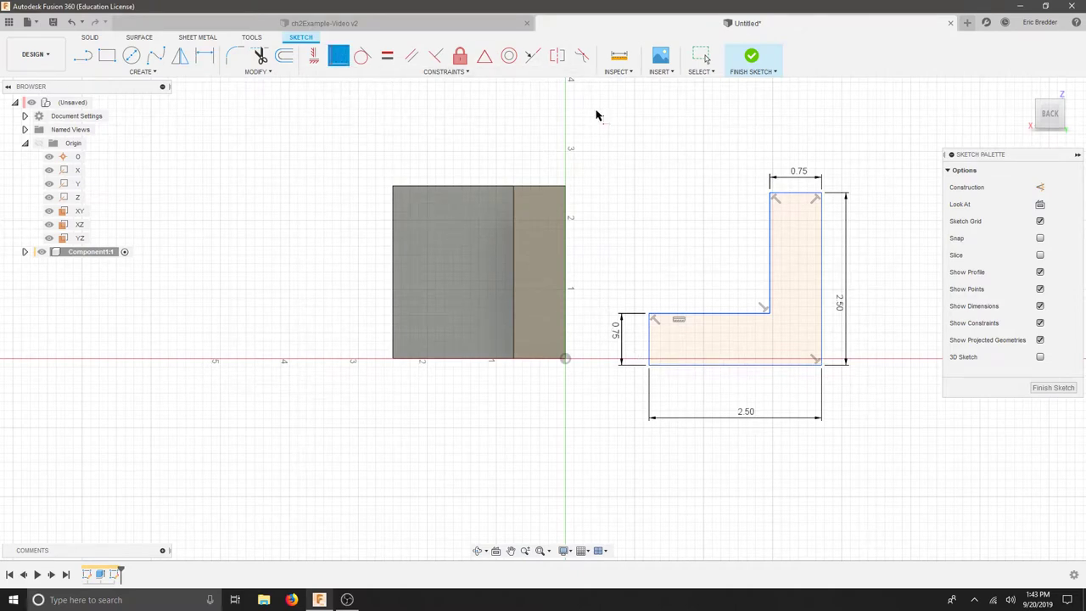
pyautogui.click(649, 366)
pyautogui.click(566, 360)
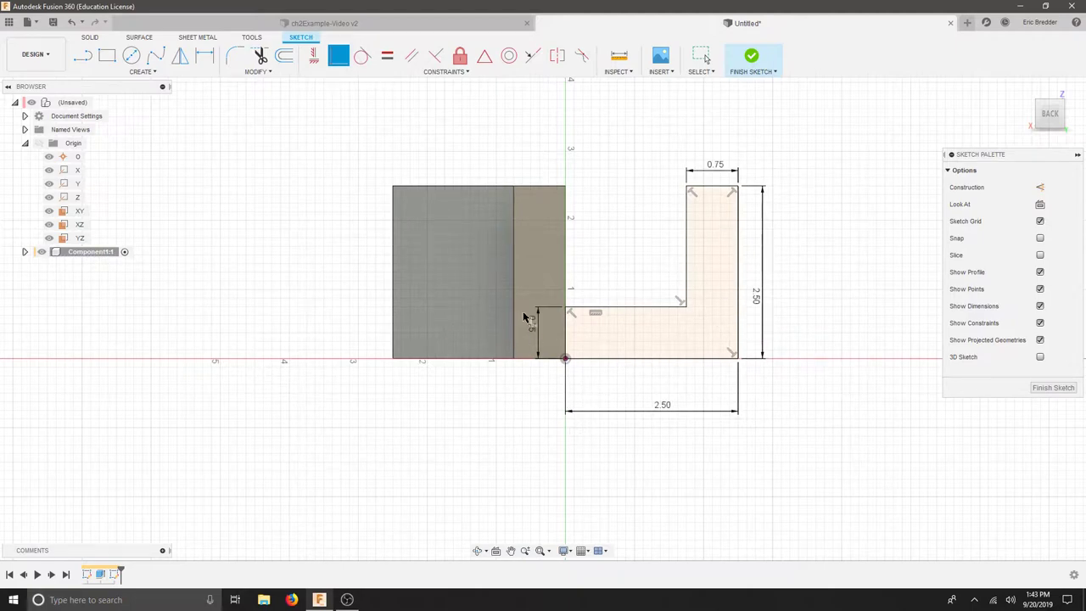
pyautogui.click(751, 57)
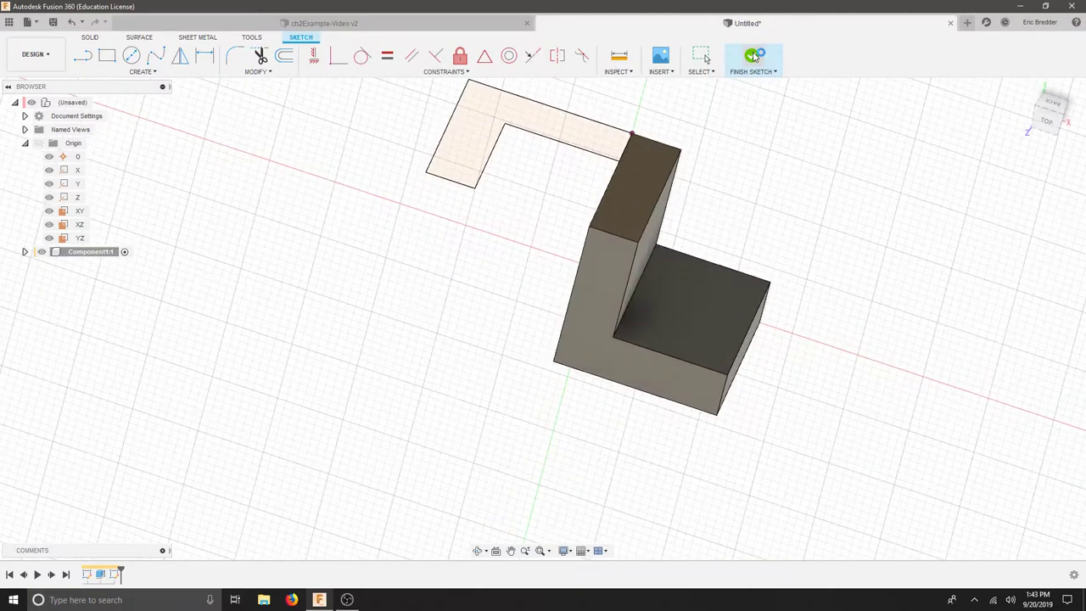
# Step: Extrude the L-shaped profile -2.5 in downward, joining it to the first block
pyautogui.press('e')
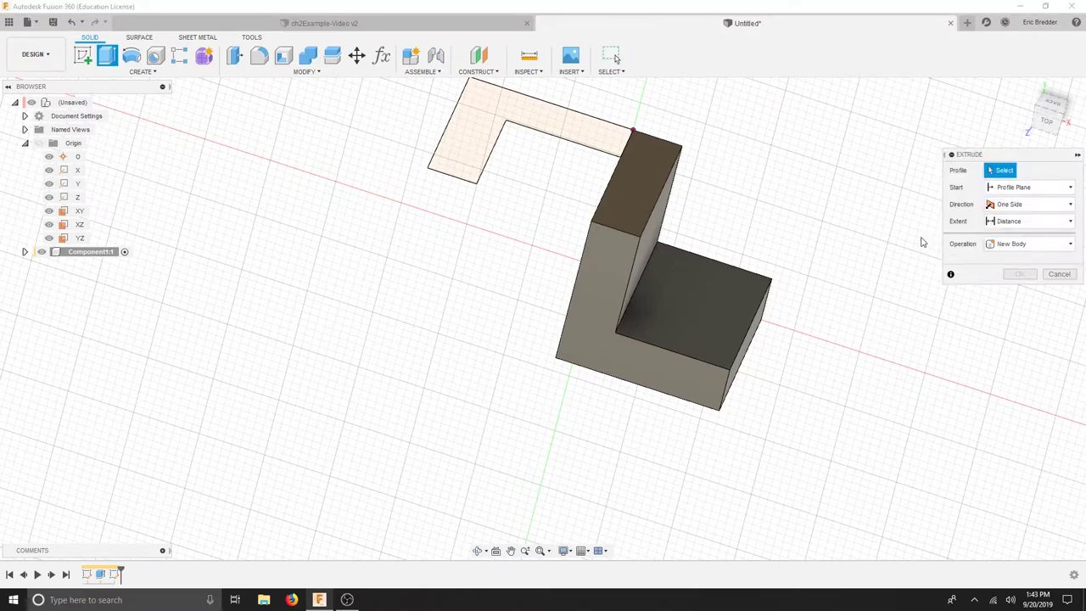
pyautogui.click(473, 158)
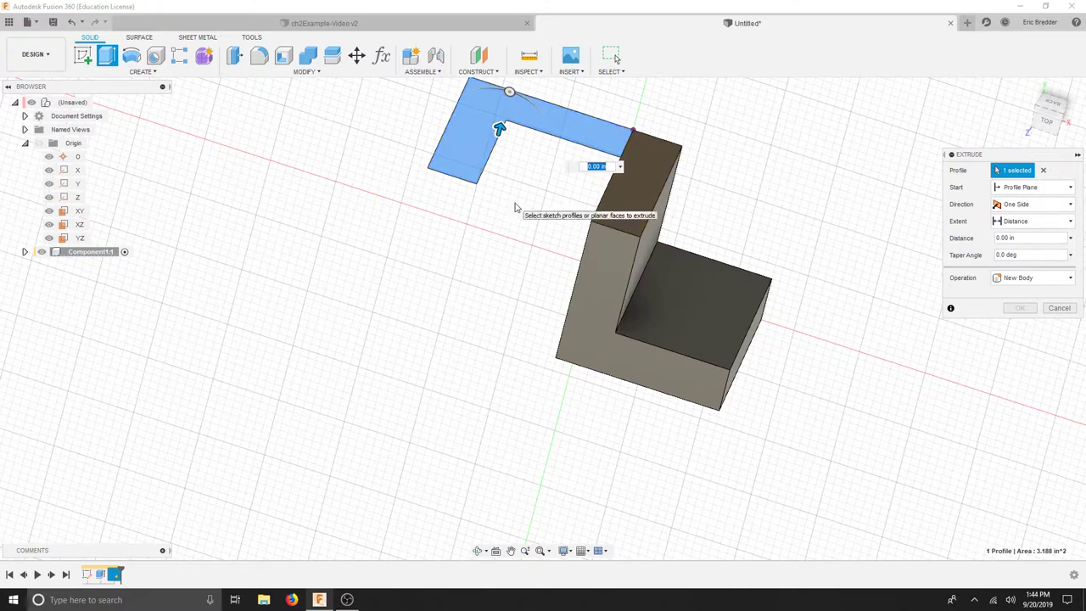
pyautogui.write('2.5')
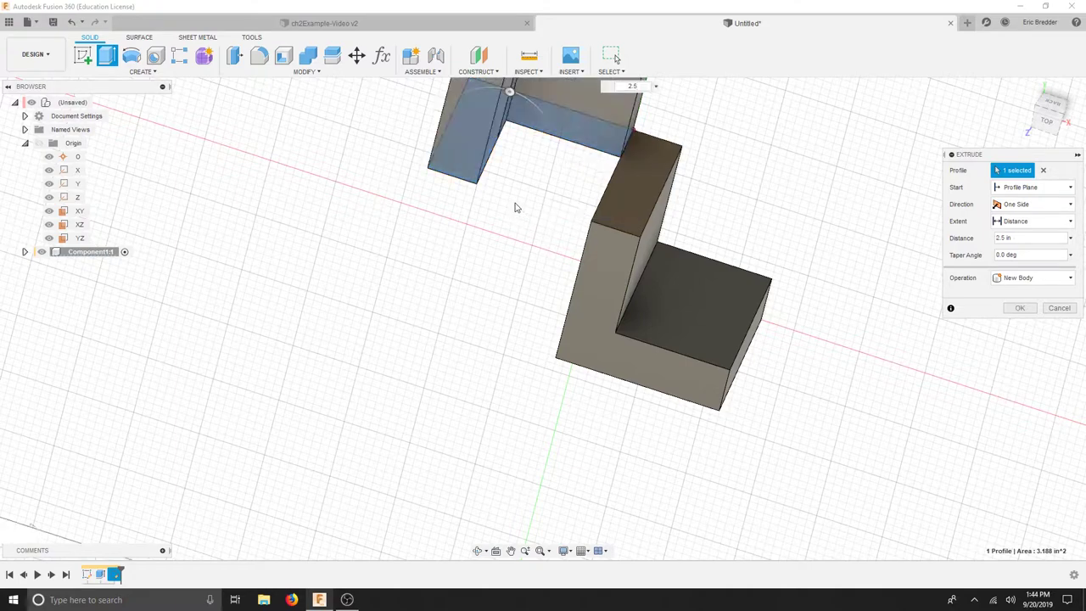
pyautogui.keyDown('shift'); pyautogui.moveTo(515, 208); pyautogui.dragTo(582, 346, button='middle'); pyautogui.keyUp('shift')
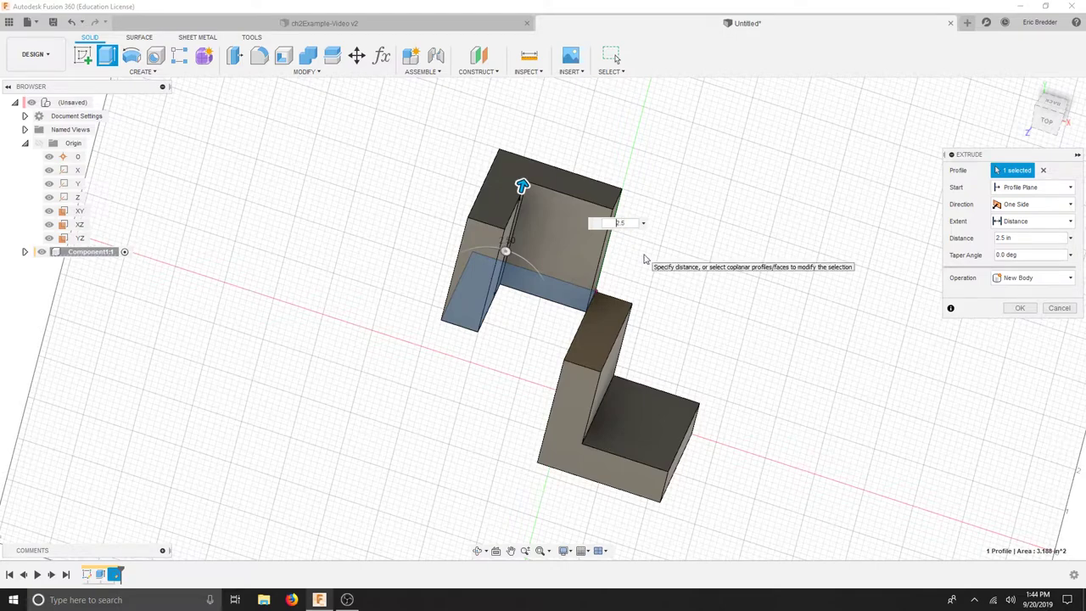
pyautogui.write('-')
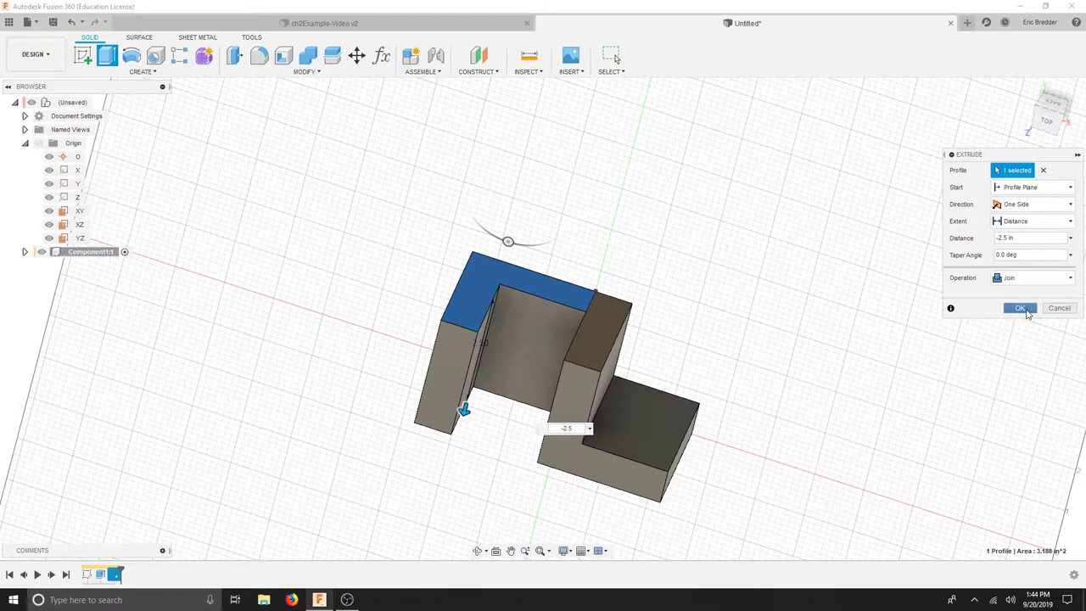
pyautogui.click(1021, 308)
pyautogui.keyDown('shift'); pyautogui.moveTo(747, 247); pyautogui.dragTo(701, 196, button='middle'); pyautogui.keyUp('shift')
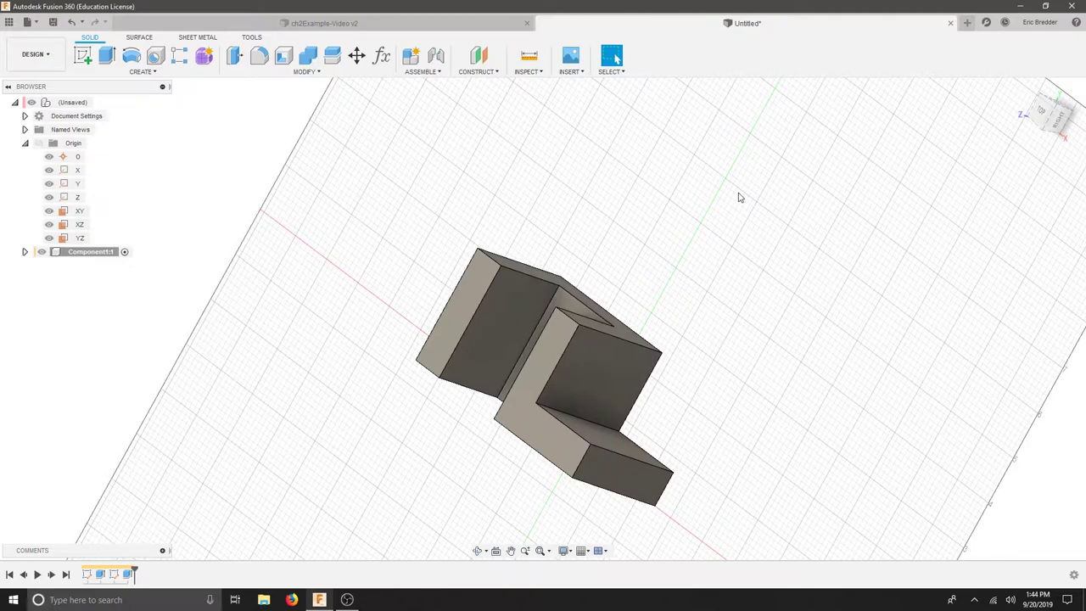
pyautogui.press('F6')
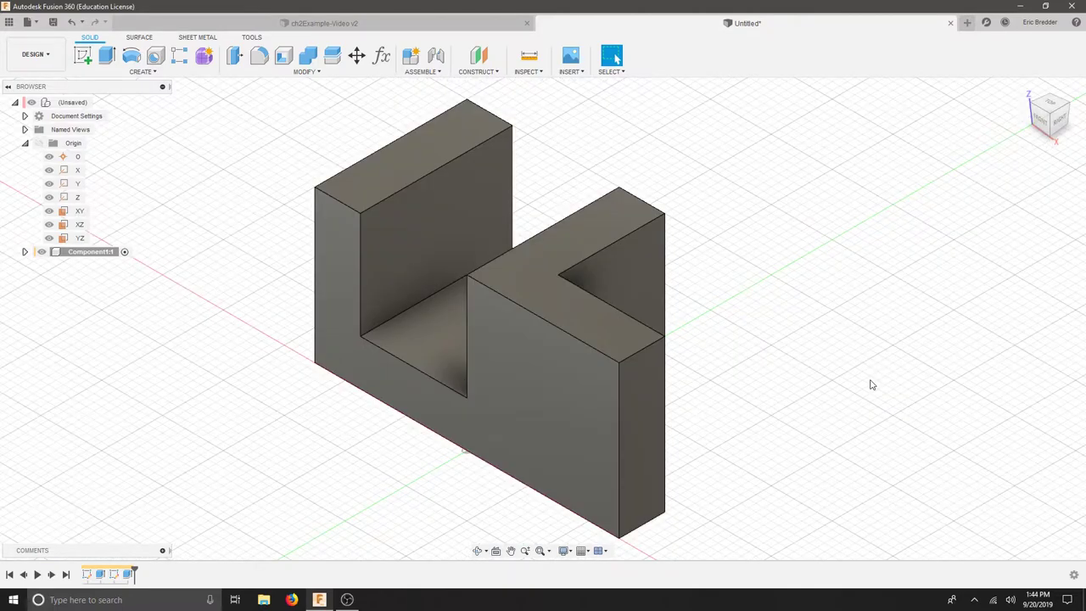
pyautogui.keyDown('shift'); pyautogui.moveTo(814, 271); pyautogui.dragTo(841, 240, button='middle'); pyautogui.keyUp('shift')
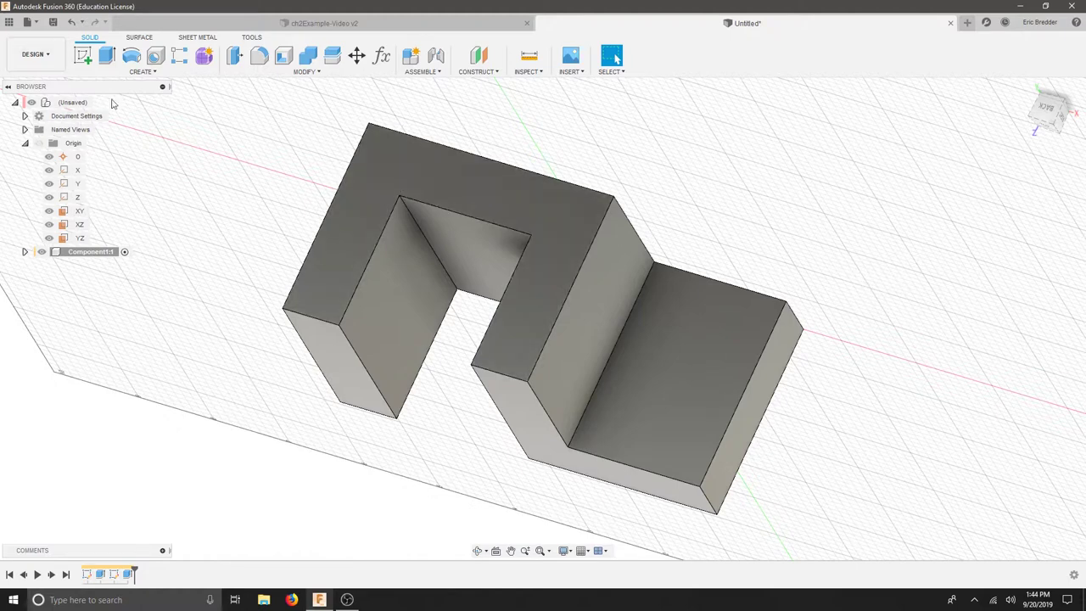
# Step: Start a sketch on the lower flange's face and draw a circle on it
pyautogui.click(86, 66)
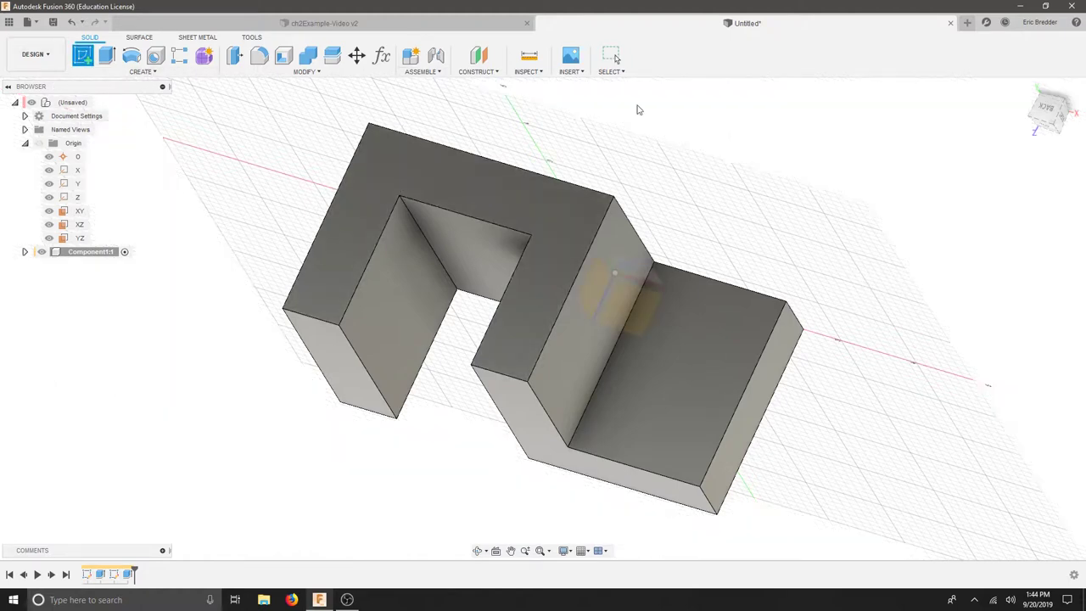
pyautogui.click(702, 332)
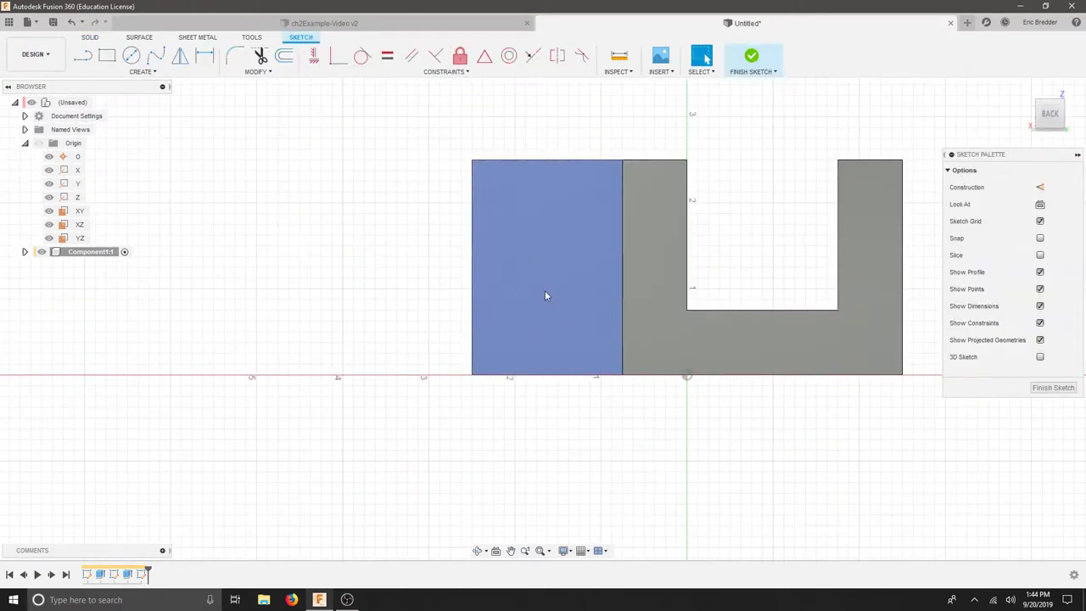
pyautogui.press('c')
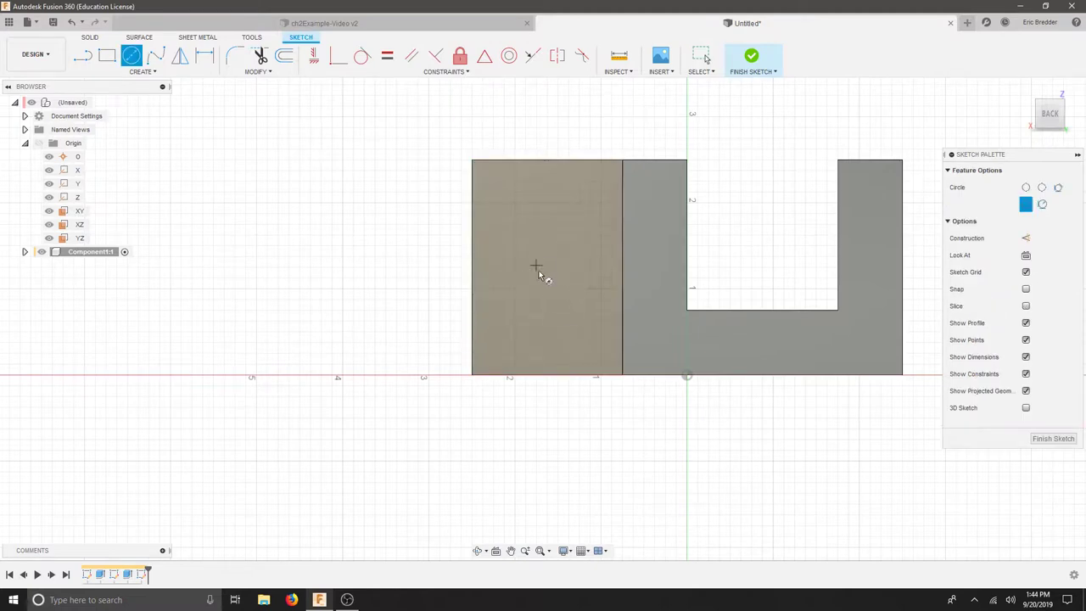
pyautogui.click(535, 242)
pyautogui.click(560, 268)
# Step: Dimension the circle's diameter to 0.75 in
pyautogui.press('d')
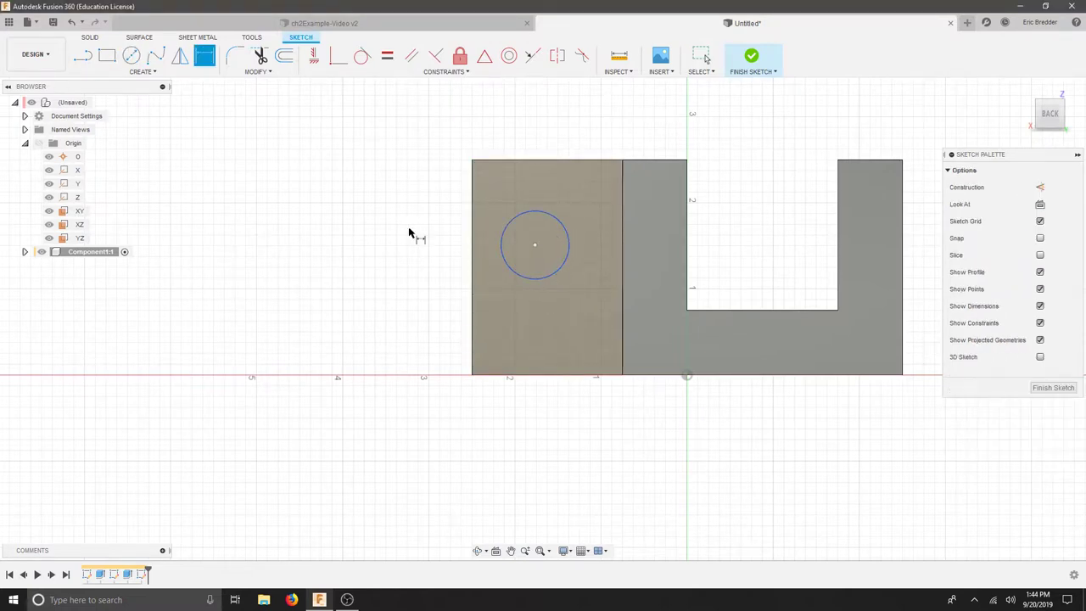
pyautogui.click(552, 279)
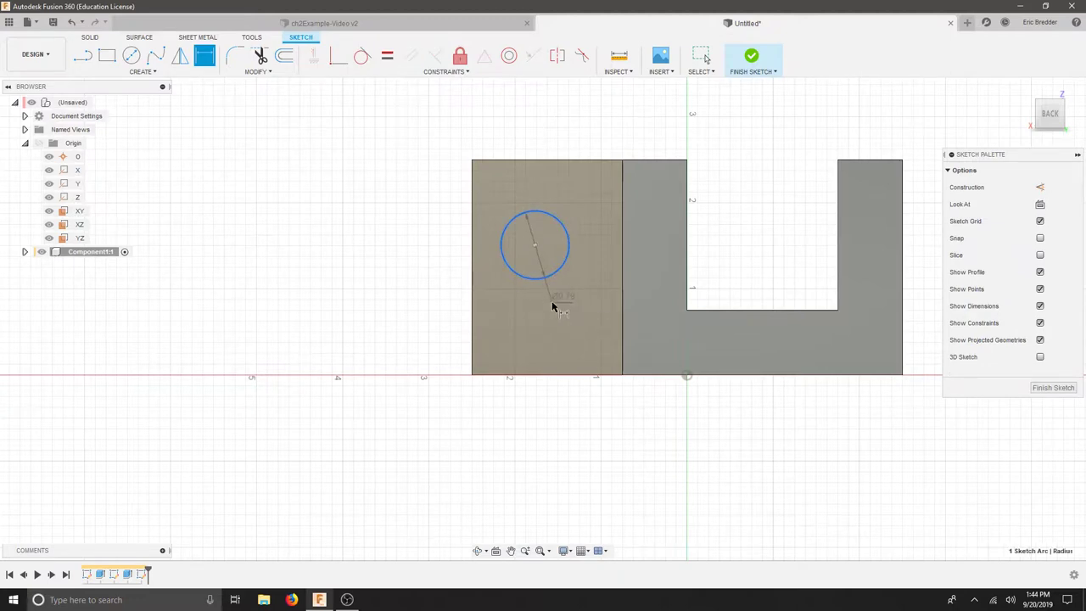
pyautogui.click(553, 303)
pyautogui.press('BackSpace')
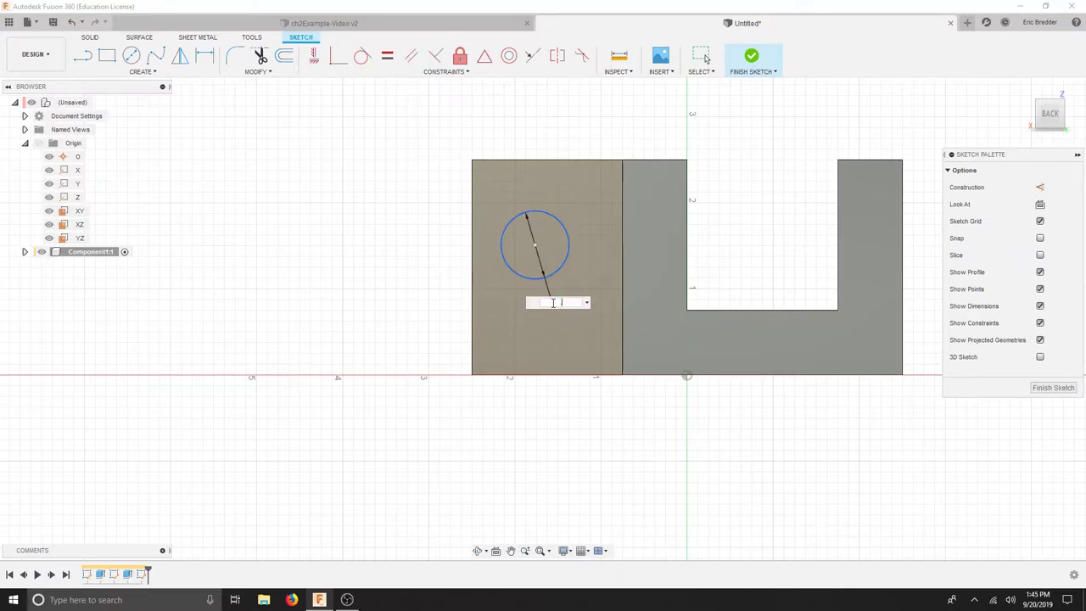
pyautogui.write('.75')
pyautogui.press('Return')
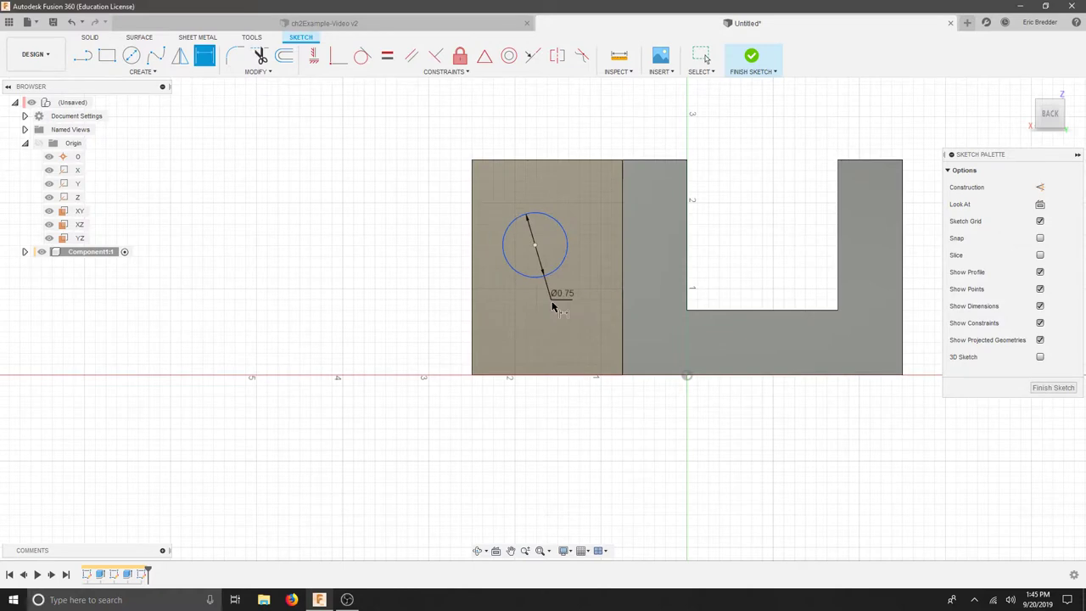
# Step: Locate the circle's centre 1.25 in above the bottom edge and 0.75 in from the left edge
pyautogui.click(534, 245)
pyautogui.click(541, 374)
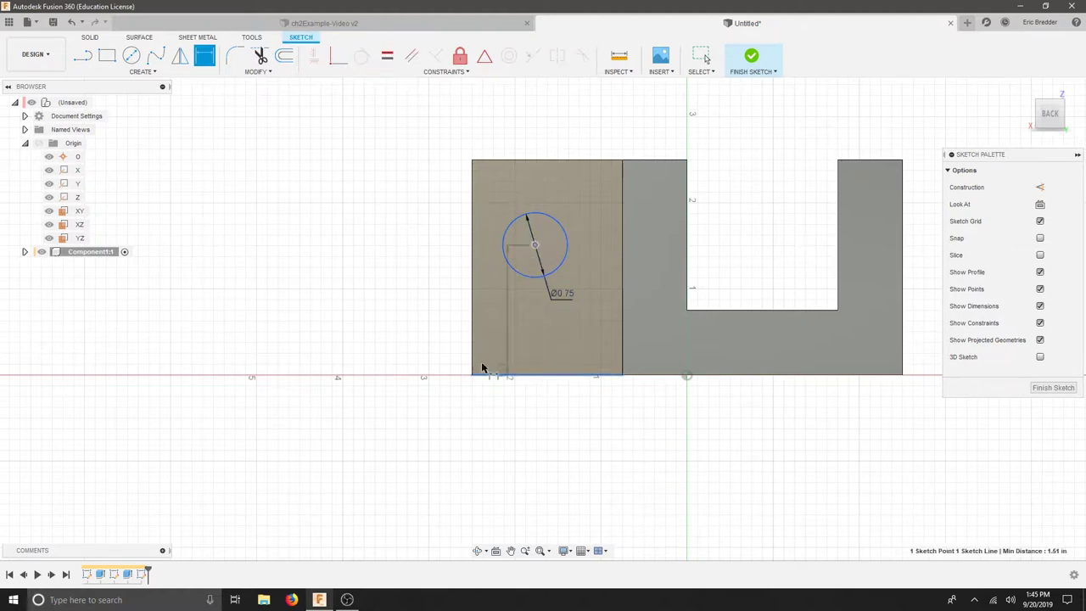
pyautogui.click(400, 319)
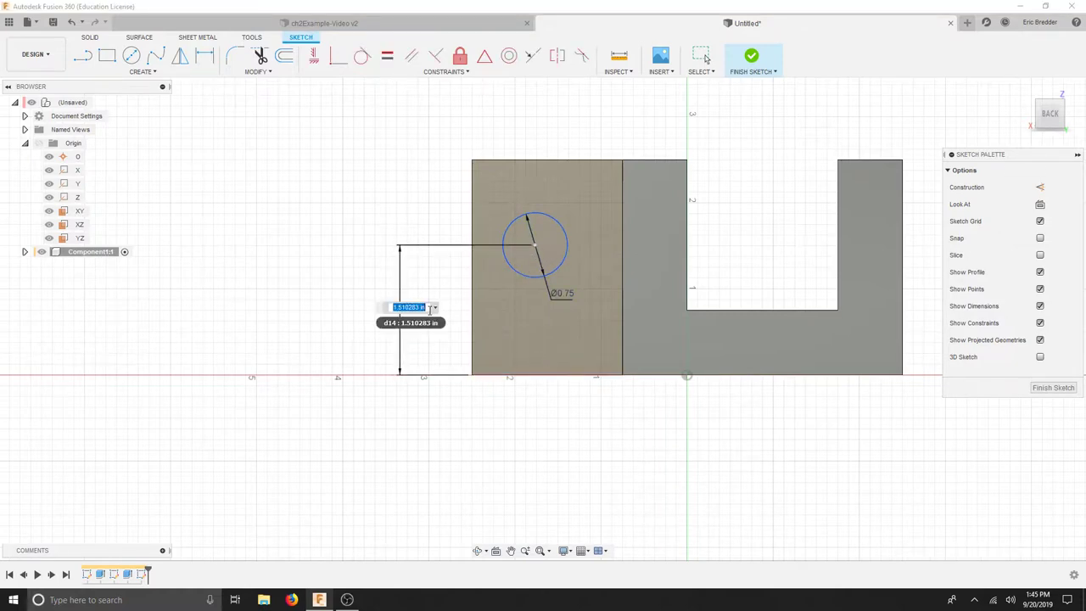
pyautogui.write('1.25')
pyautogui.press('Return')
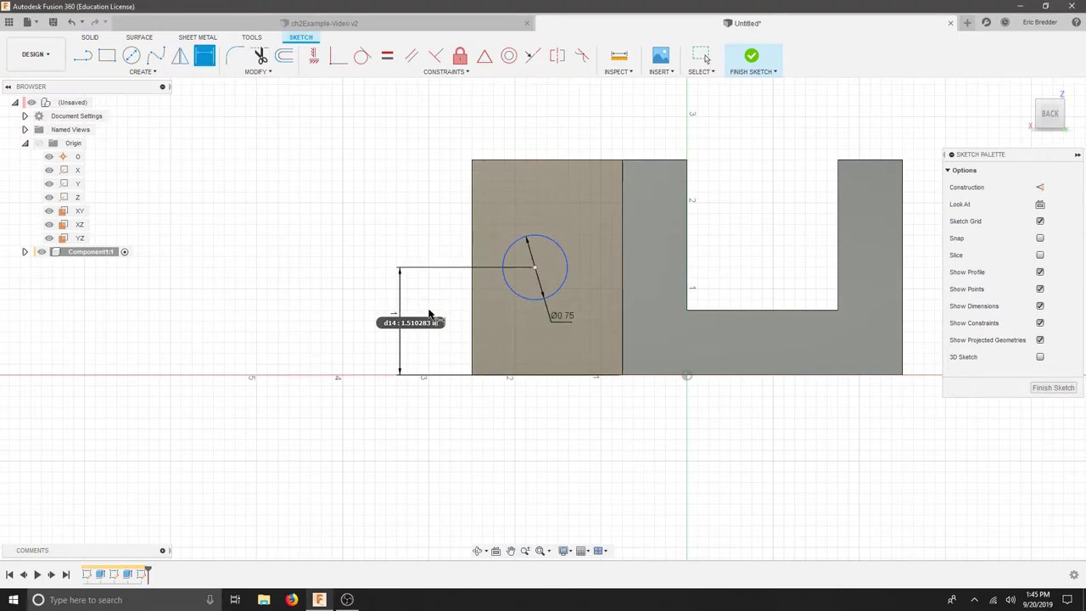
pyautogui.click(473, 254)
pyautogui.click(534, 268)
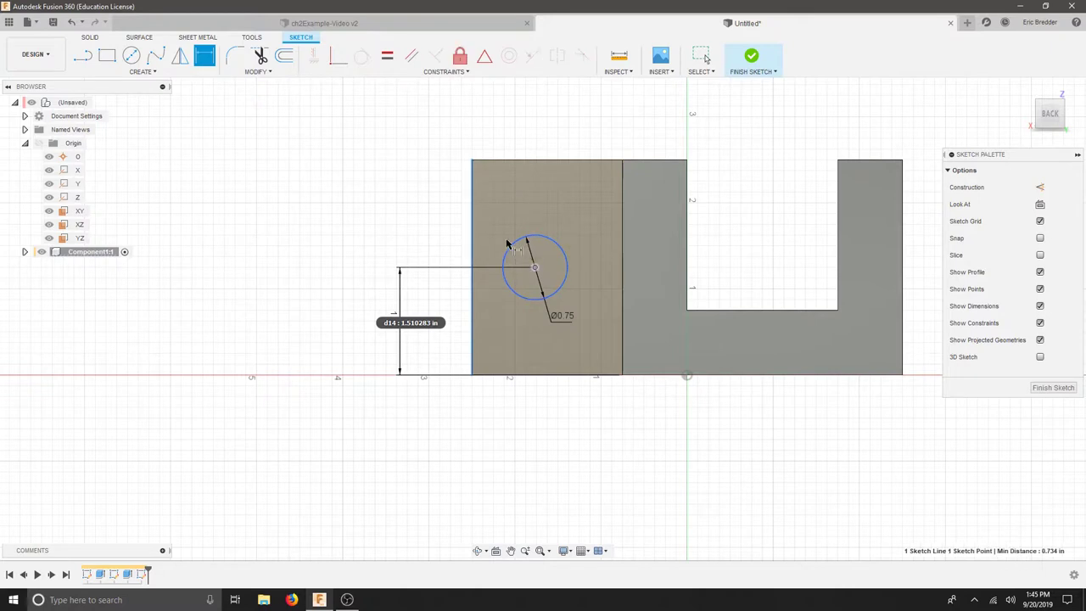
pyautogui.click(522, 143)
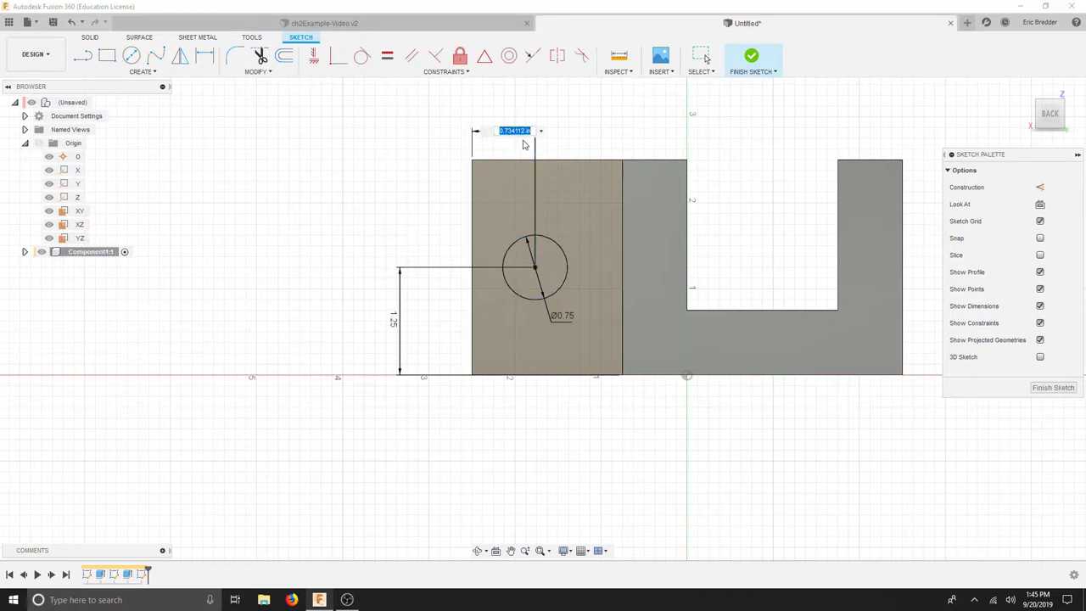
pyautogui.press('BackSpace')
pyautogui.press('Return')
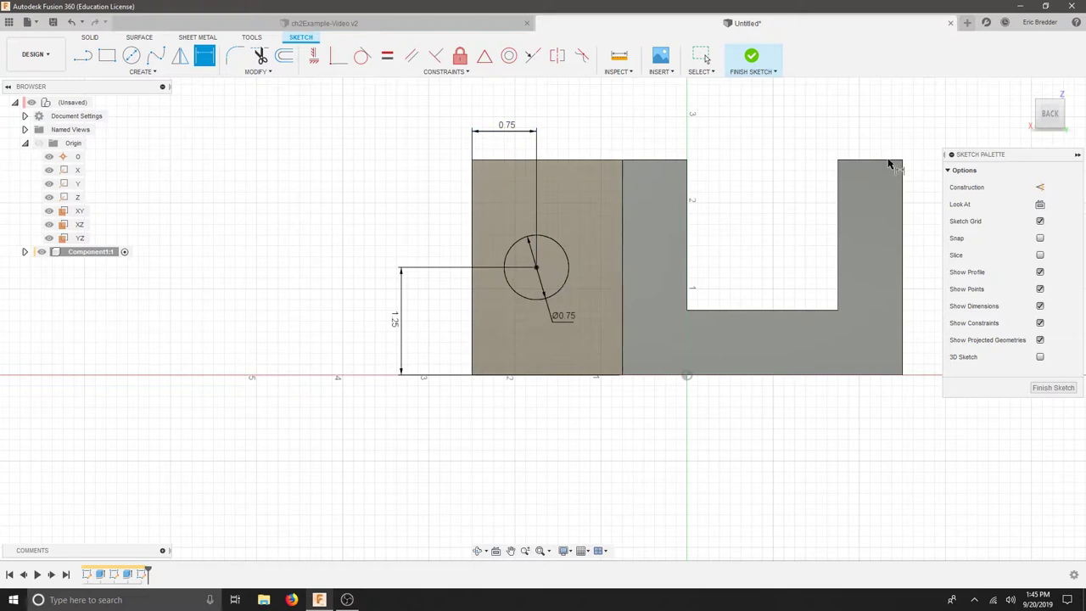
# Step: Extrude the circle as a Cut with extent All, flipped to pass through the flange
pyautogui.press('e')
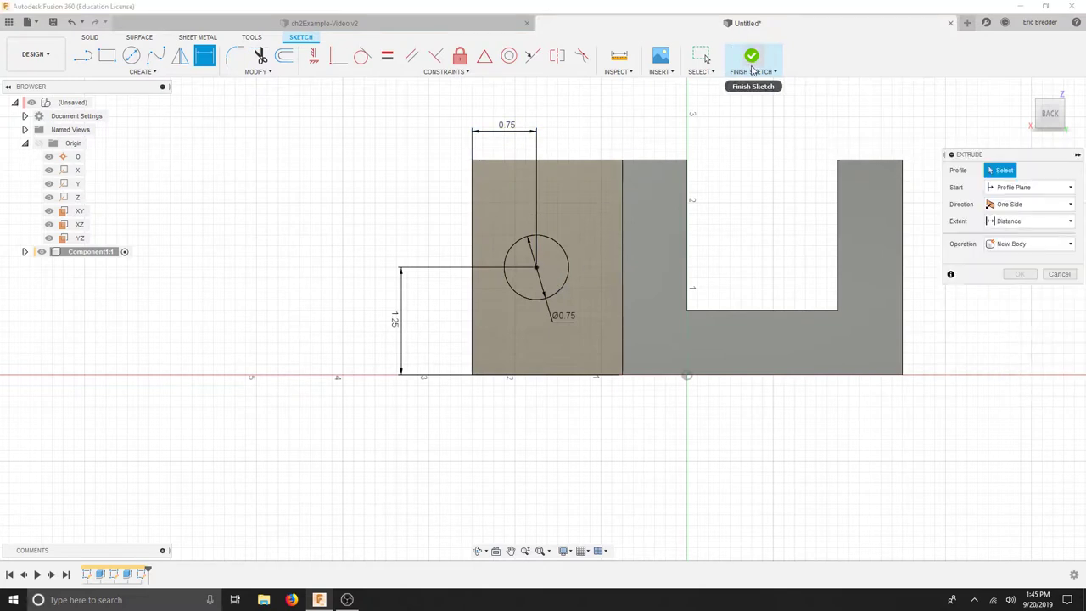
pyautogui.click(534, 254)
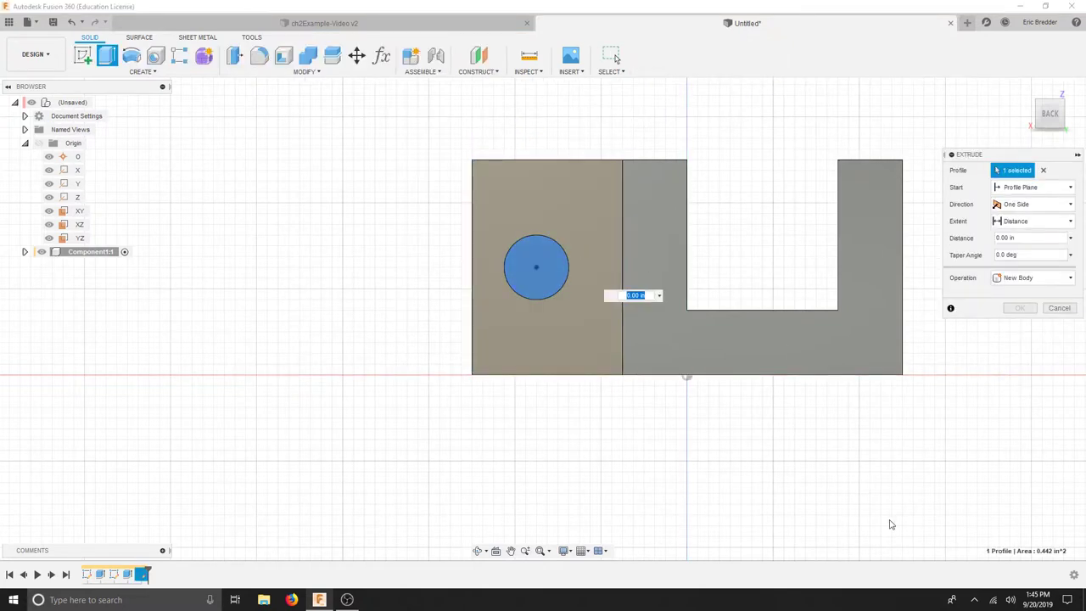
pyautogui.keyDown('shift'); pyautogui.moveTo(750, 469); pyautogui.dragTo(747, 429, button='middle'); pyautogui.keyUp('shift')
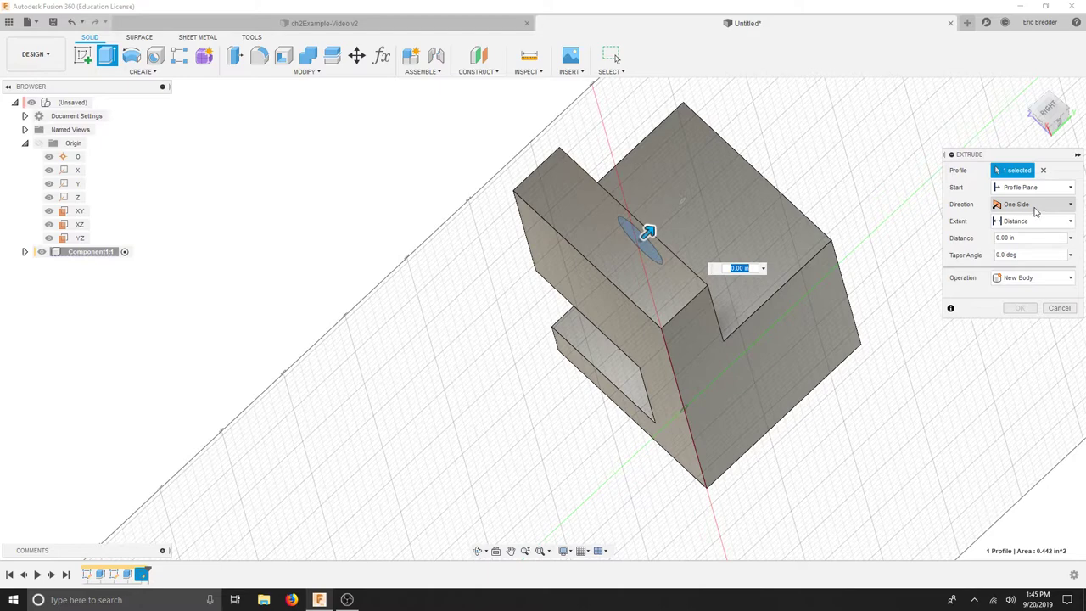
pyautogui.click(1037, 221)
pyautogui.click(1024, 266)
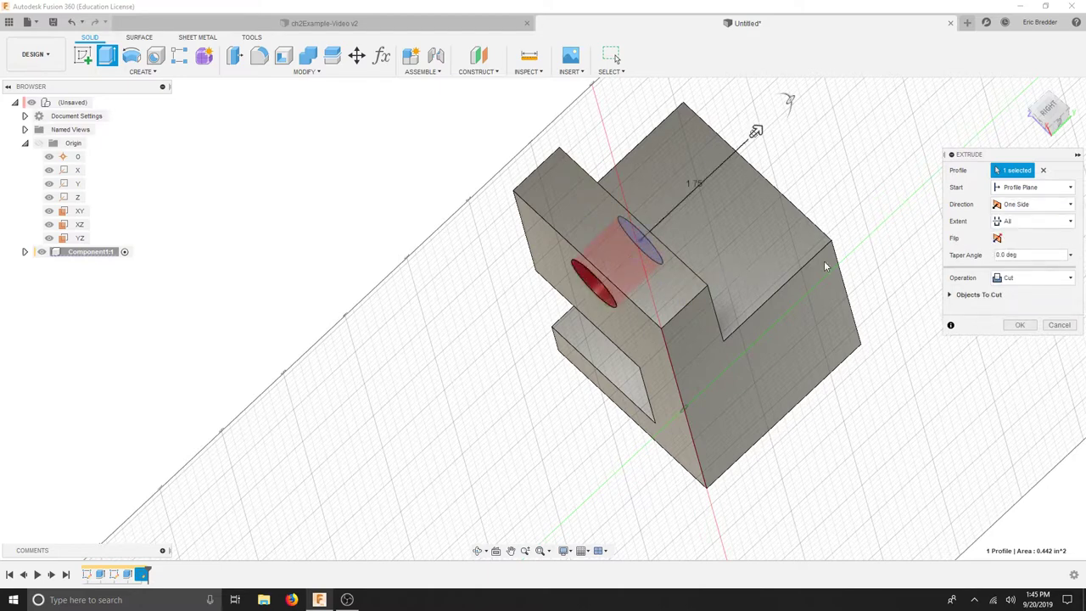
pyautogui.click(998, 239)
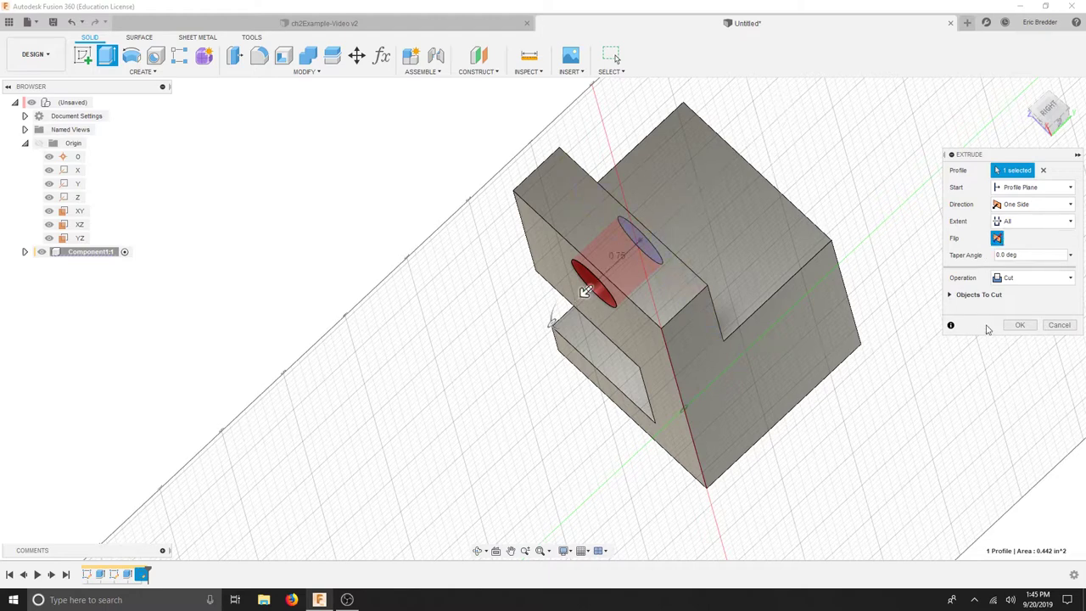
pyautogui.click(1019, 326)
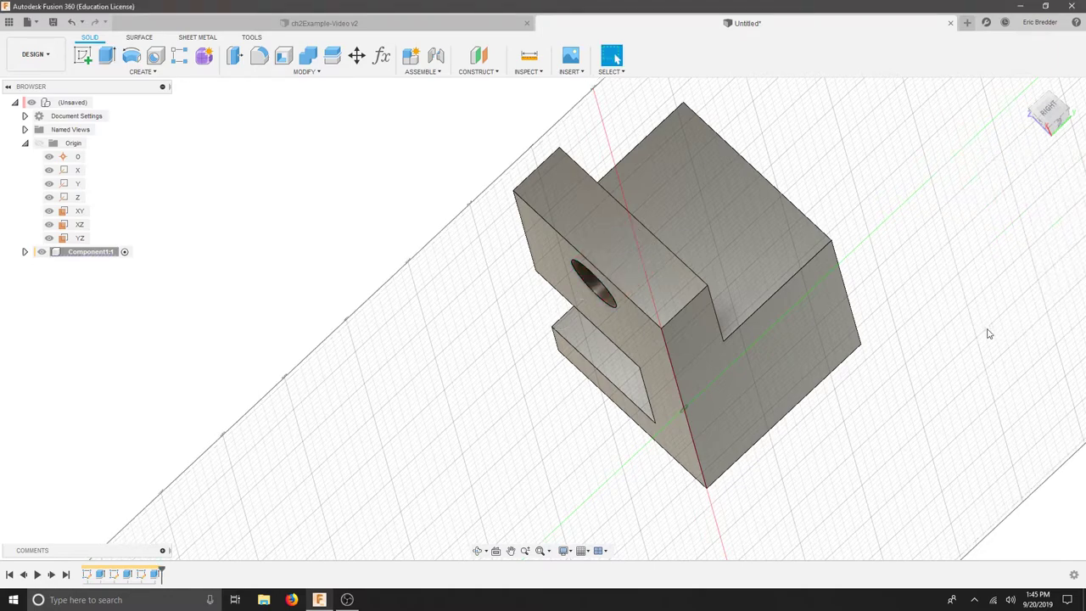
# Step: Orbit the bracket to bring the riser into view and start a new sketch
pyautogui.keyDown('shift'); pyautogui.moveTo(978, 291); pyautogui.dragTo(832, 356, button='middle'); pyautogui.keyUp('shift')
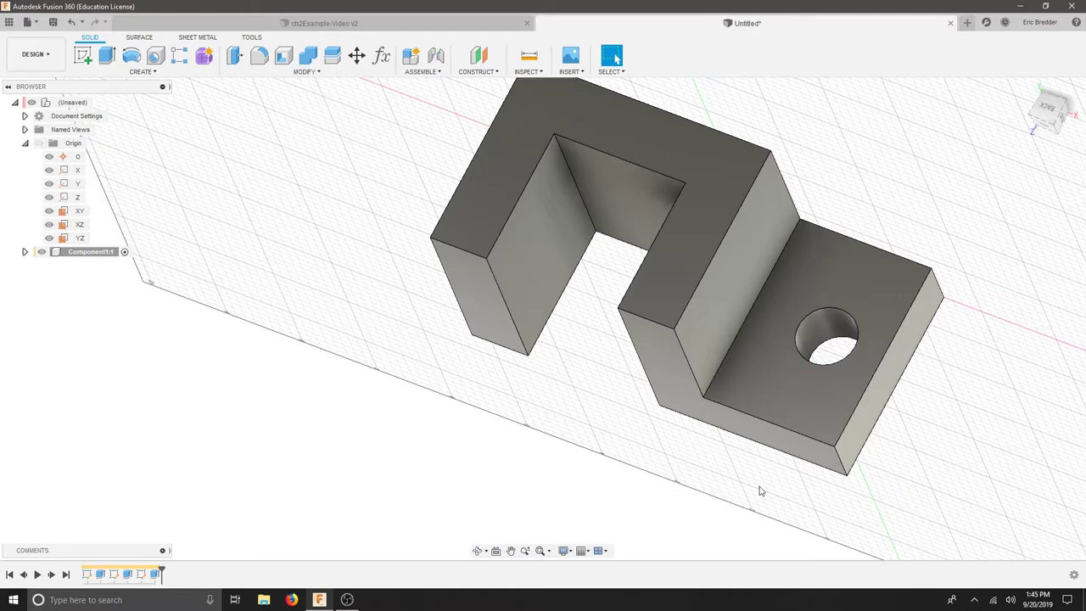
pyautogui.keyDown('shift'); pyautogui.moveTo(914, 202); pyautogui.dragTo(904, 243, button='middle'); pyautogui.keyUp('shift')
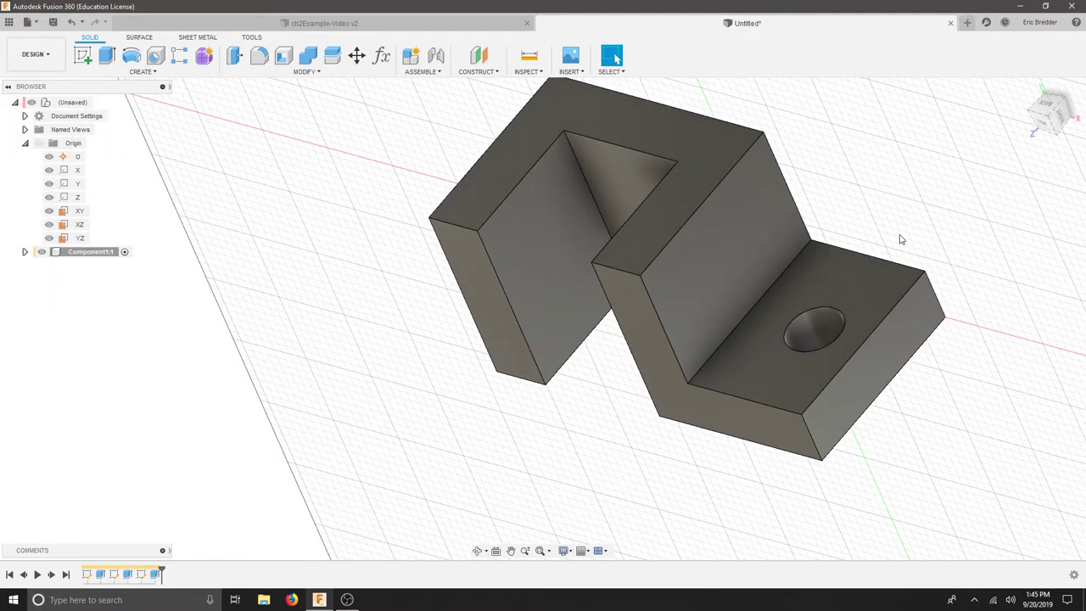
pyautogui.click(83, 56)
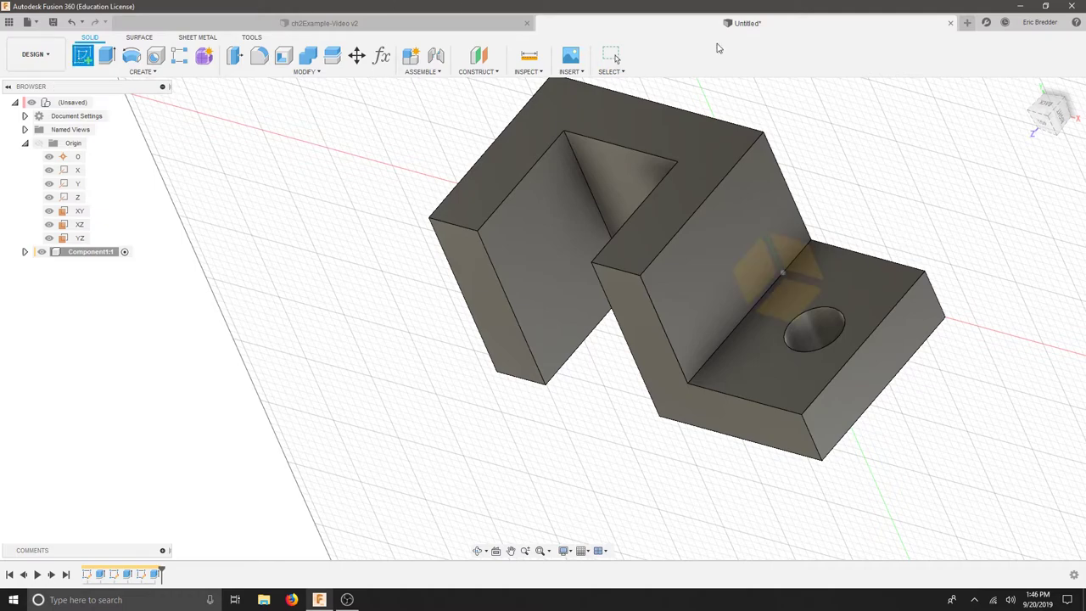
# Step: Sketch on the riser's side face and draw a diagonal line across its top corner
pyautogui.click(690, 301)
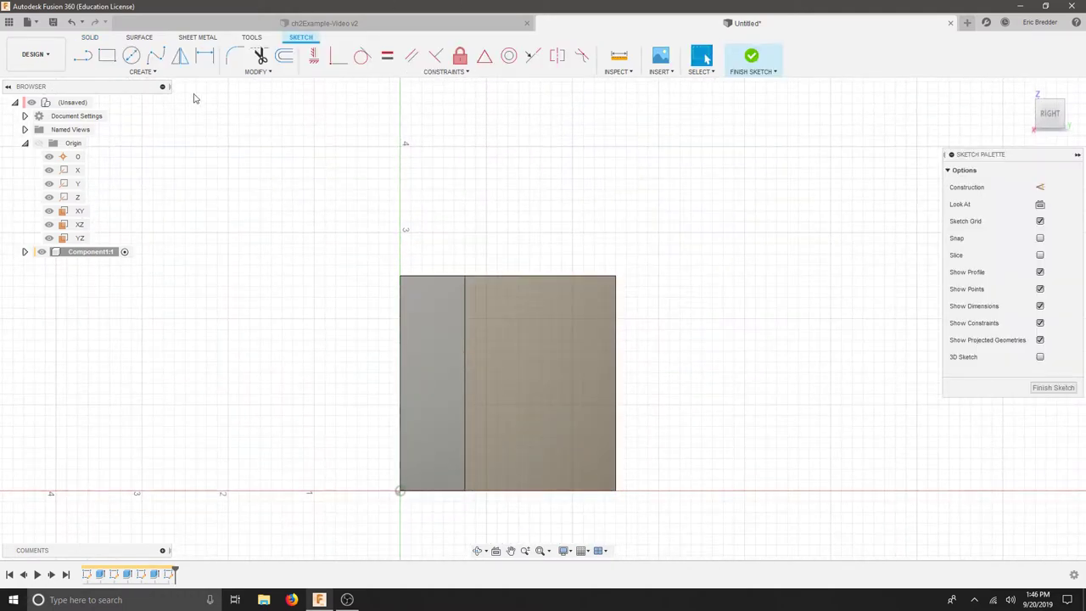
pyautogui.click(82, 55)
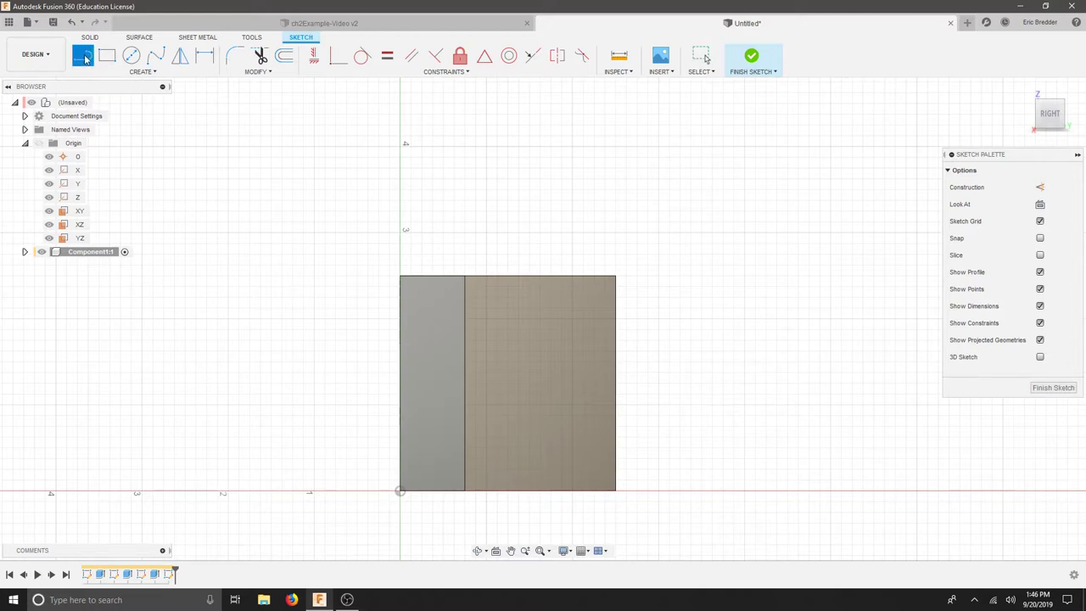
pyautogui.click(546, 276)
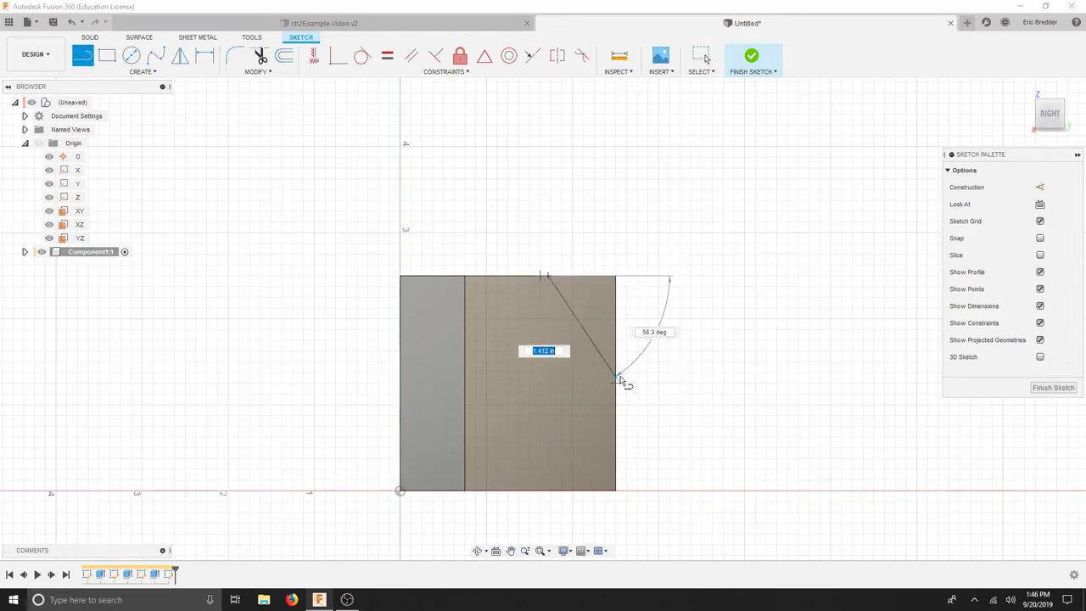
pyautogui.doubleClick(617, 333)
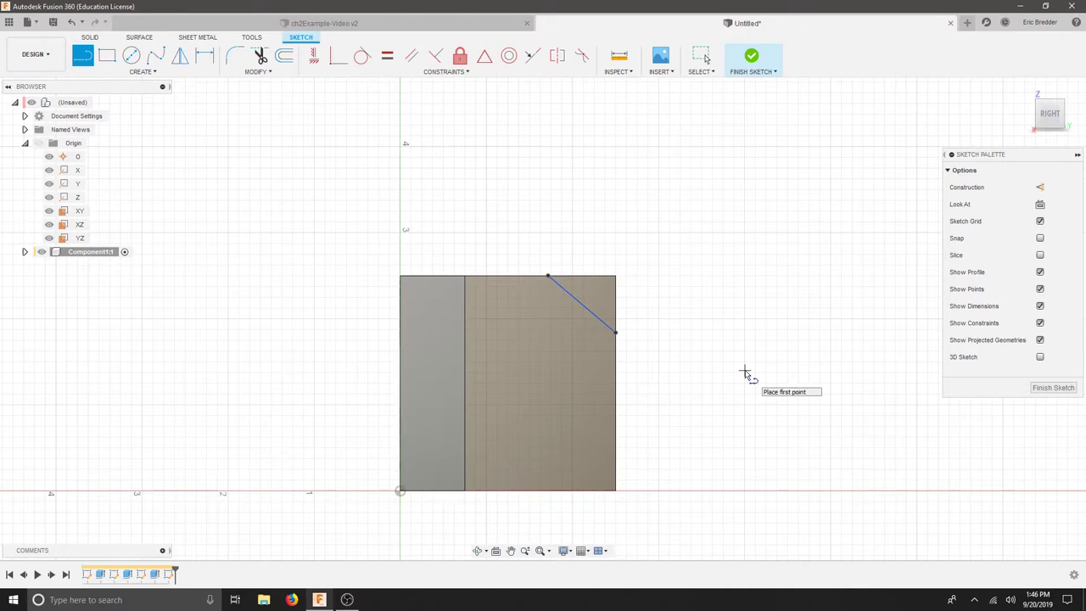
# Step: Dimension the line's lower end 1.00 below the top-right corner
pyautogui.press('d')
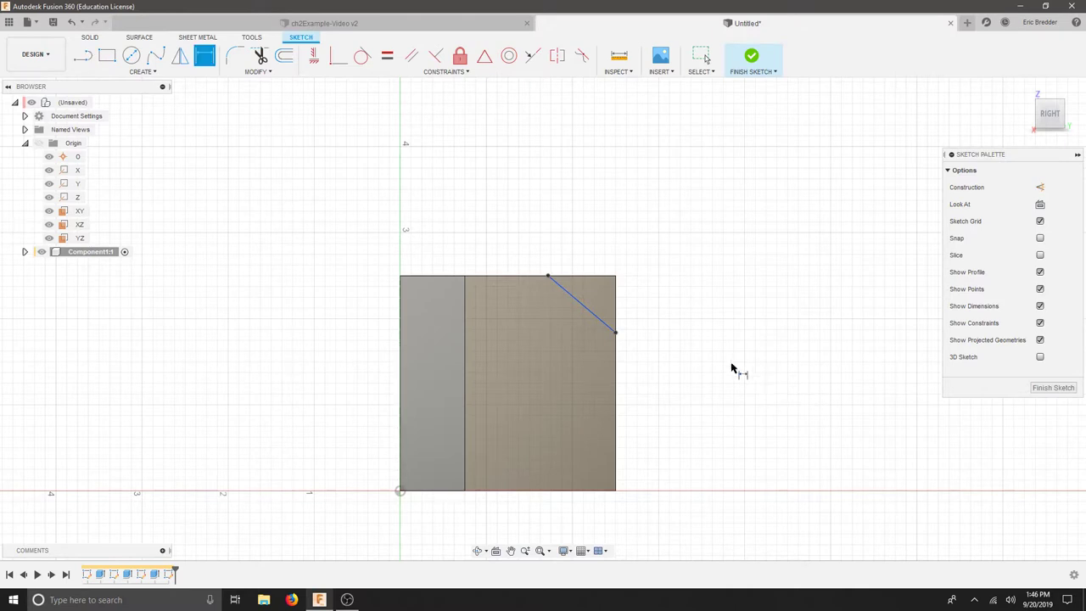
pyautogui.click(616, 333)
pyautogui.click(617, 279)
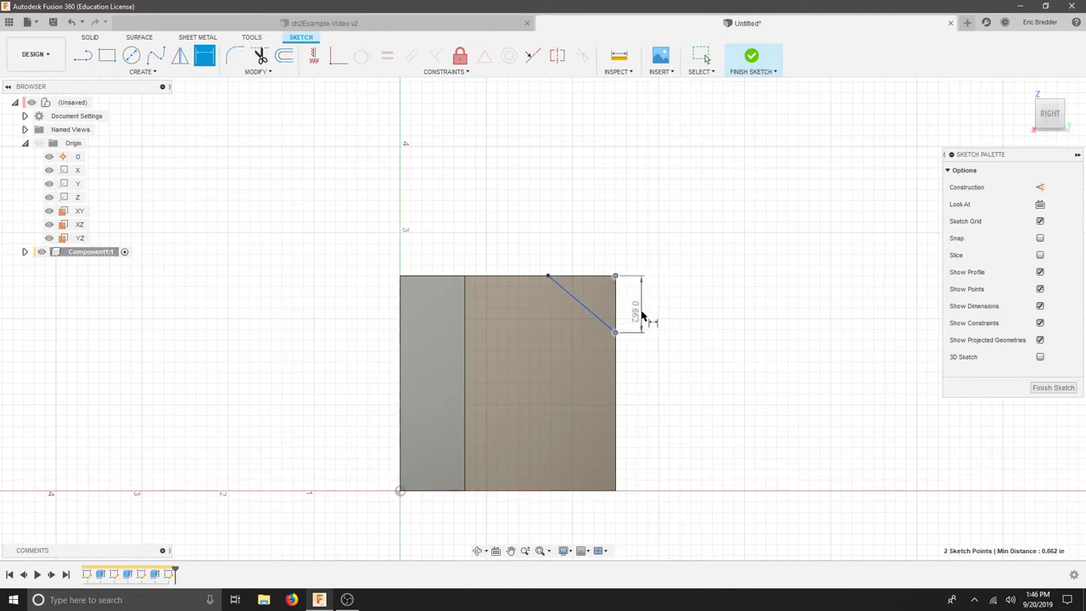
pyautogui.click(652, 307)
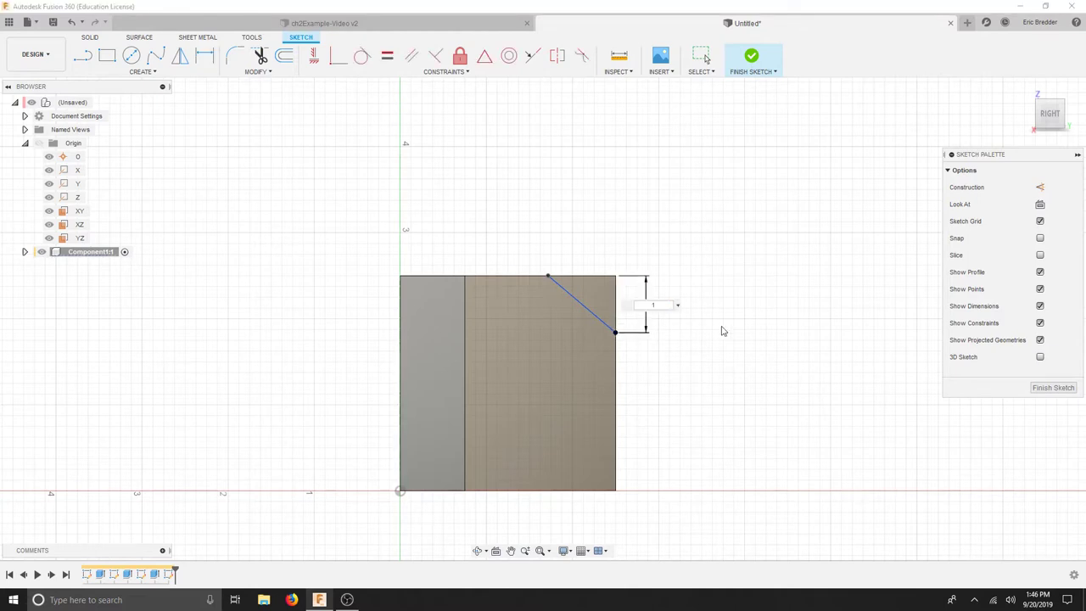
pyautogui.write('1')
pyautogui.press('Return')
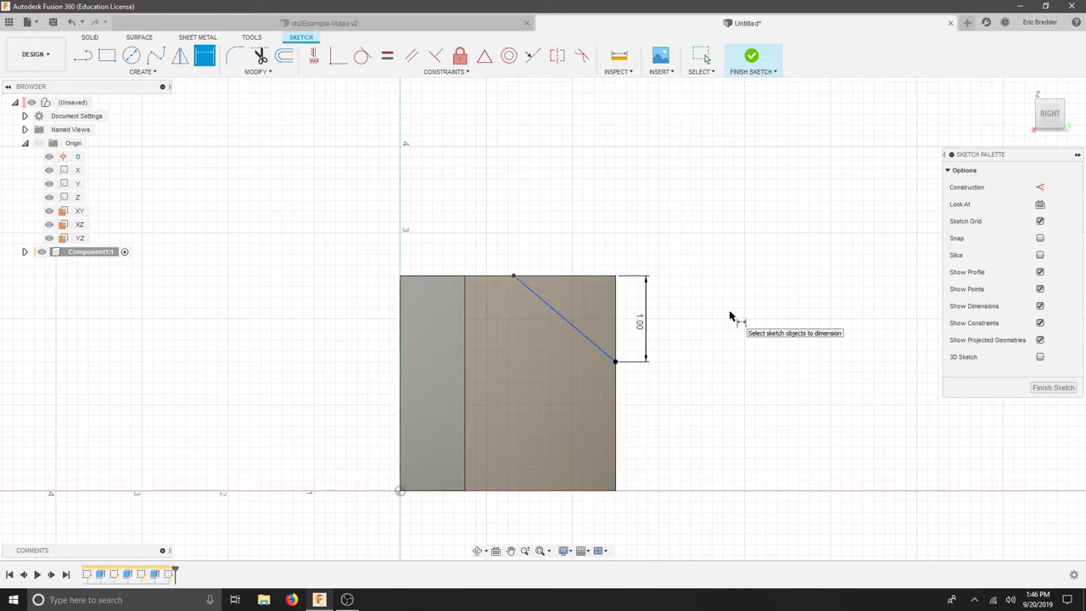
# Step: Set the line at 45° to the right edge and finish the sketch
pyautogui.click(569, 324)
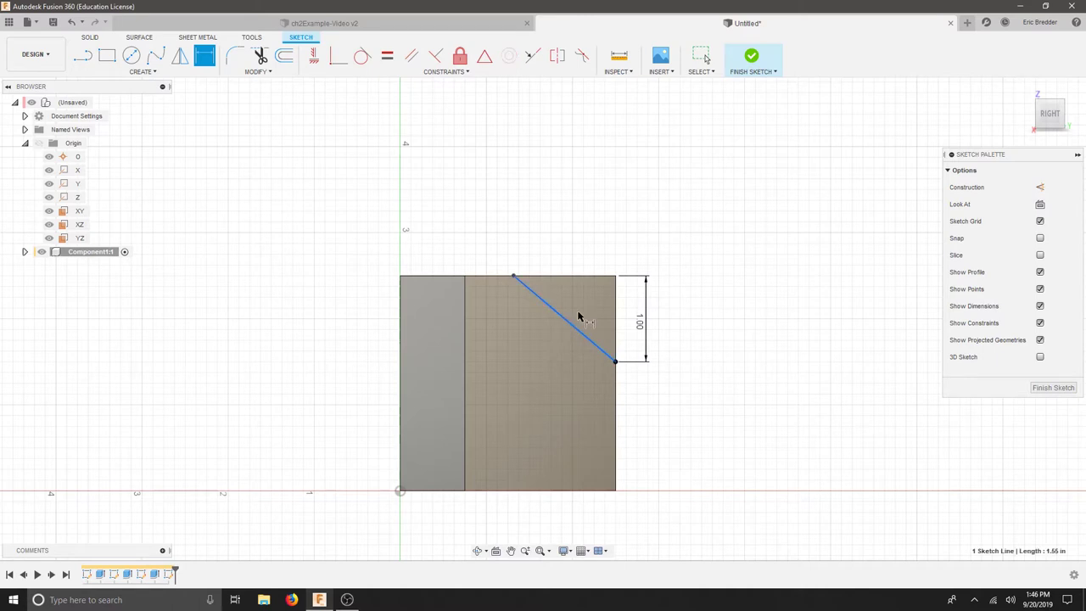
pyautogui.click(616, 313)
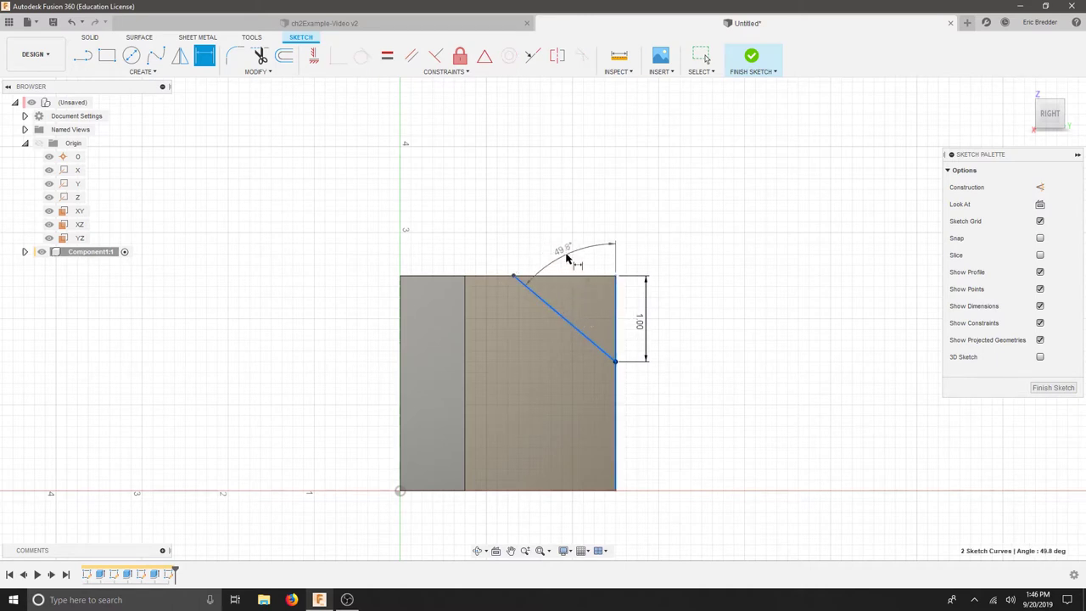
pyautogui.click(581, 252)
pyautogui.write('45')
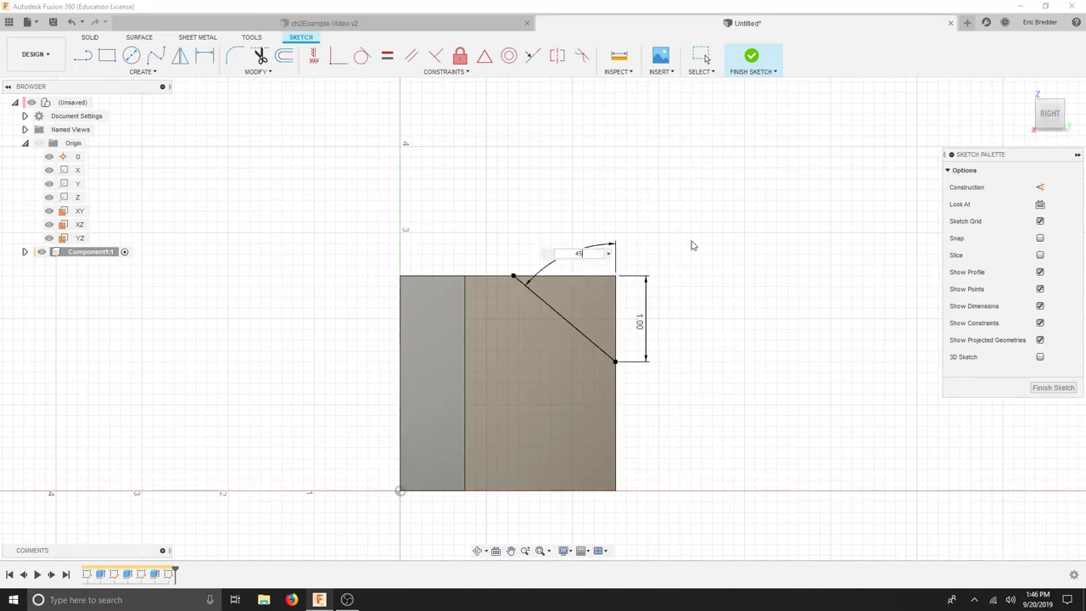
pyautogui.press('Return')
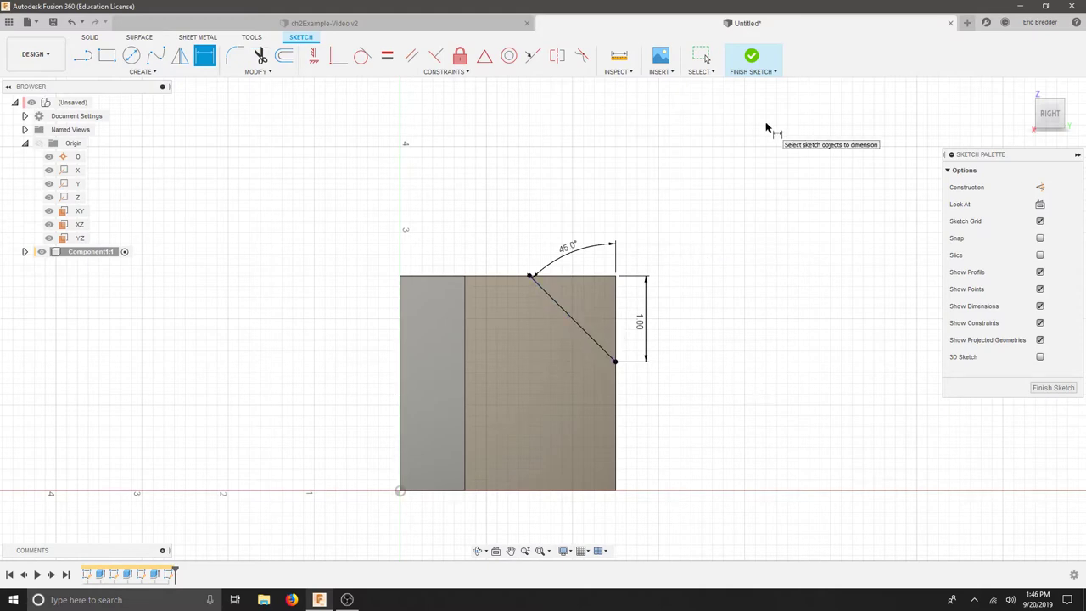
pyautogui.click(752, 56)
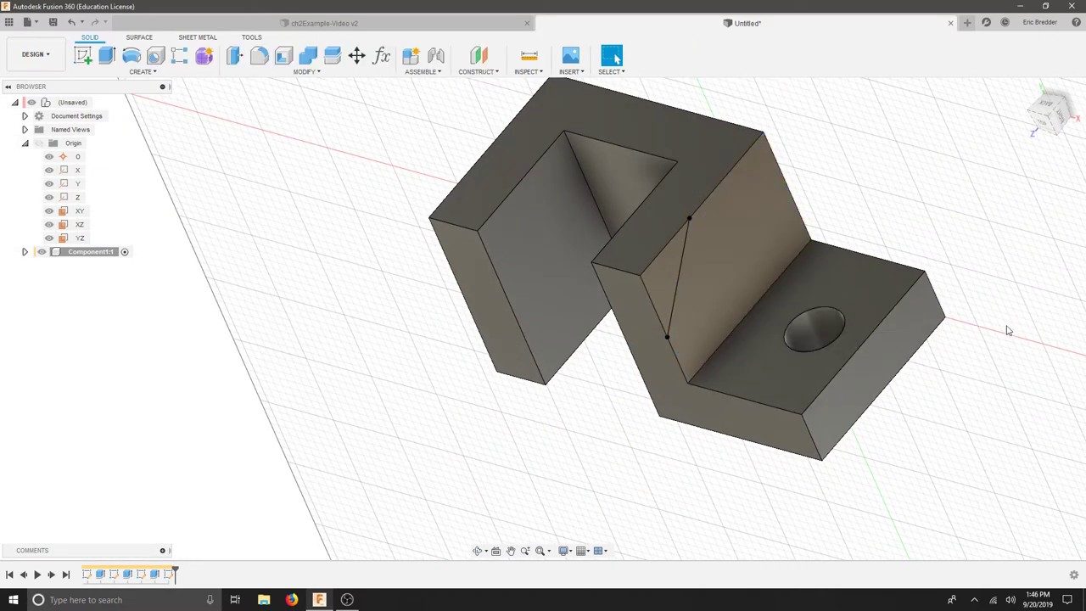
# Step: Extrude-cut the triangular corner profile To Object, up to the riser's inner face
pyautogui.press('e')
pyautogui.click(668, 275)
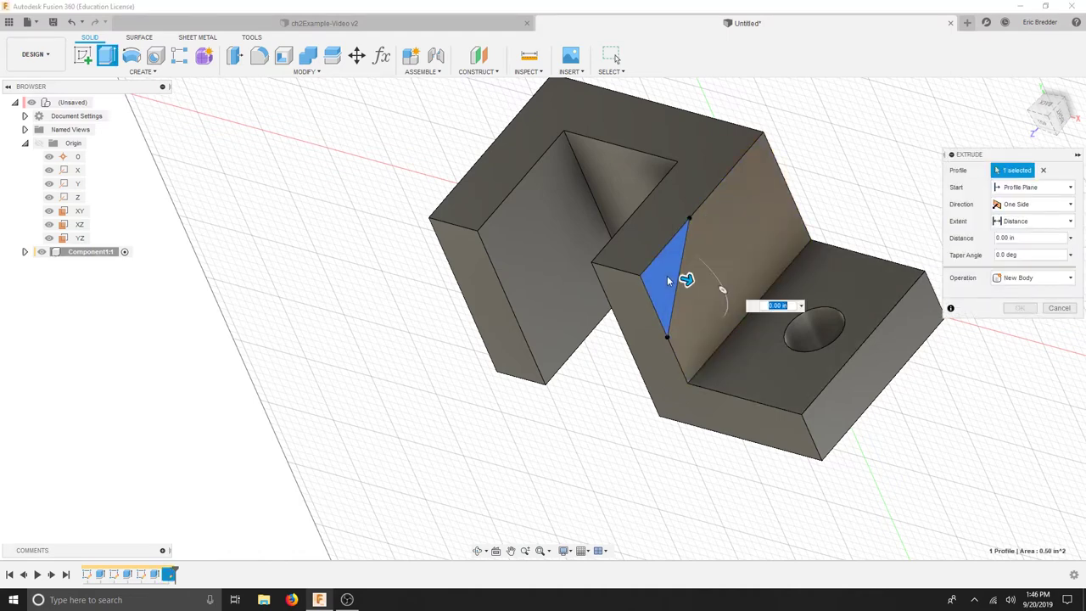
pyautogui.click(1025, 224)
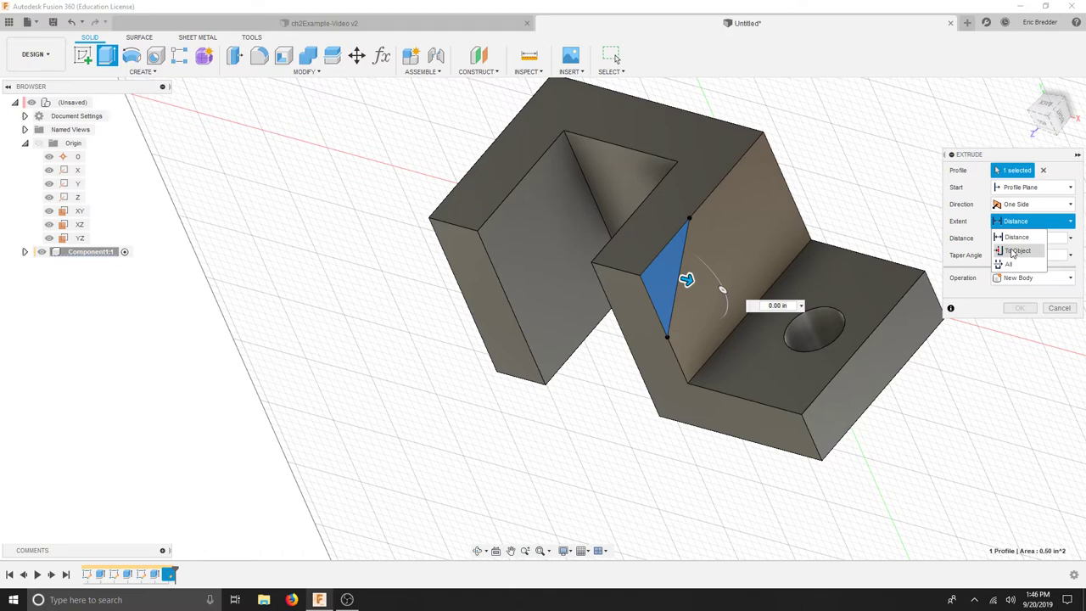
pyautogui.click(1012, 251)
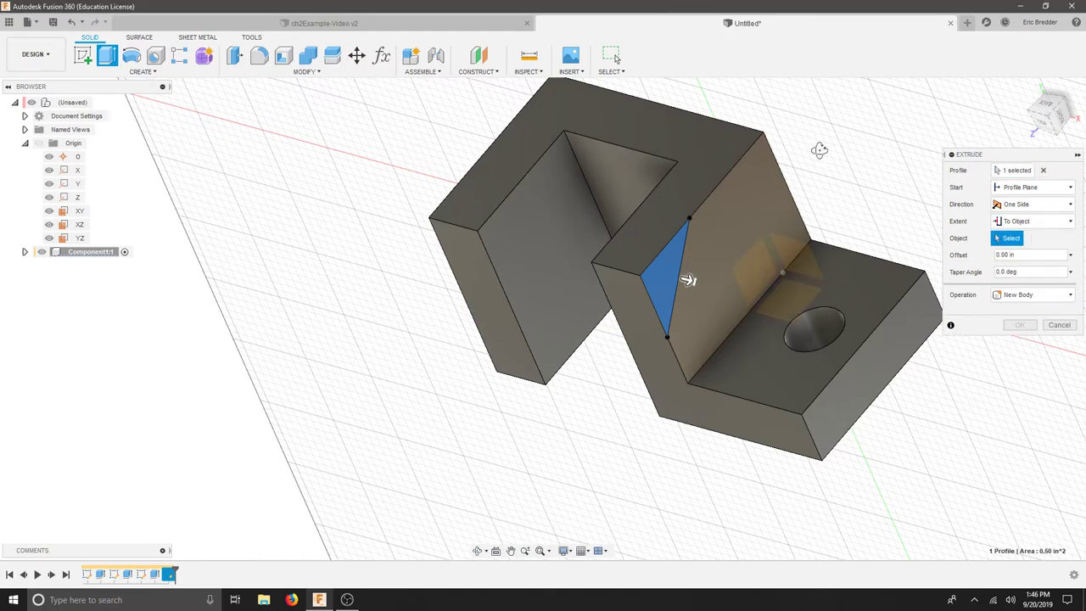
pyautogui.keyDown('shift'); pyautogui.moveTo(820, 150); pyautogui.dragTo(868, 179, button='middle'); pyautogui.keyUp('shift')
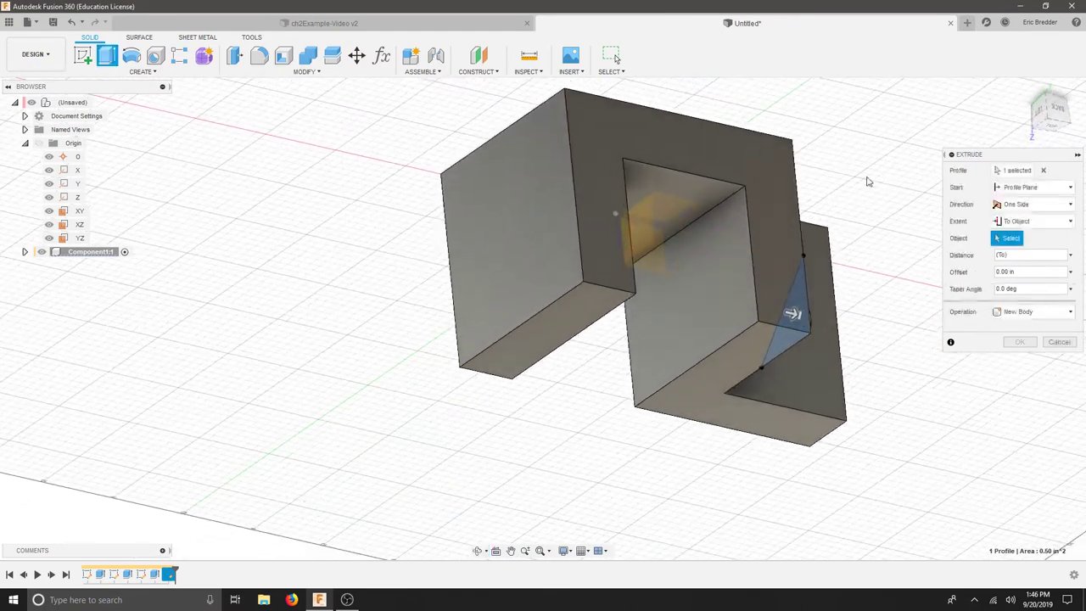
pyautogui.click(742, 283)
pyautogui.keyDown('shift'); pyautogui.moveTo(899, 346); pyautogui.dragTo(807, 212, button='middle'); pyautogui.keyUp('shift')
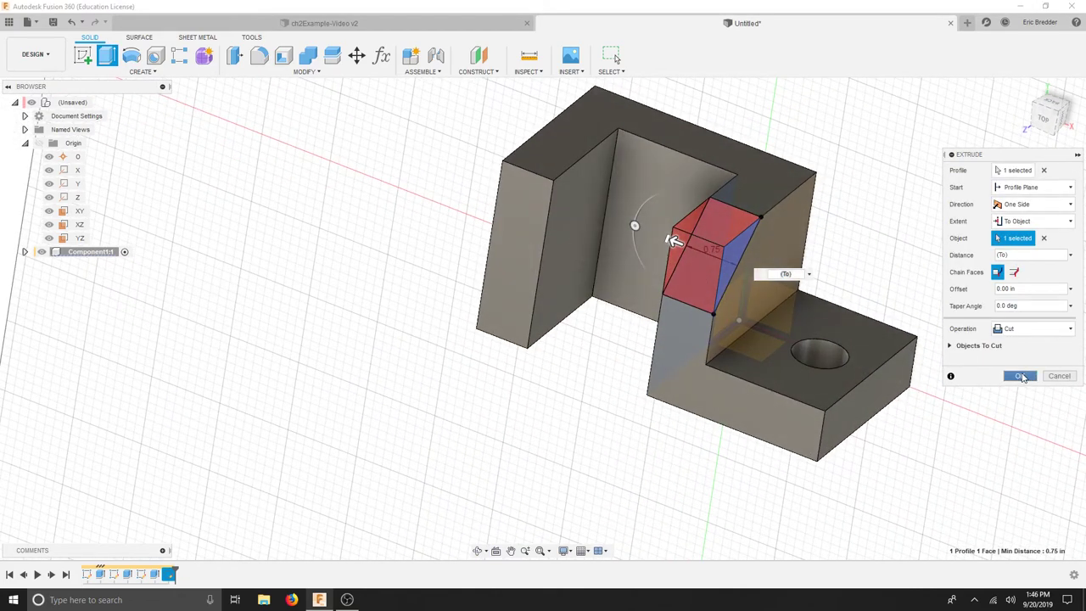
pyautogui.click(1025, 376)
pyautogui.keyDown('shift'); pyautogui.moveTo(1009, 117); pyautogui.dragTo(837, 451, button='middle'); pyautogui.keyUp('shift')
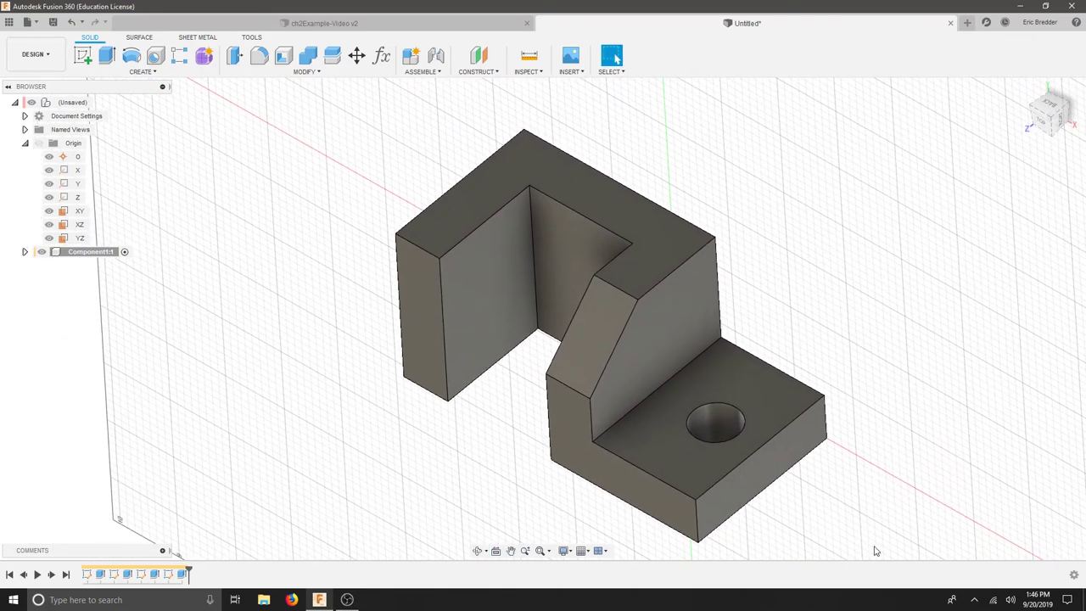